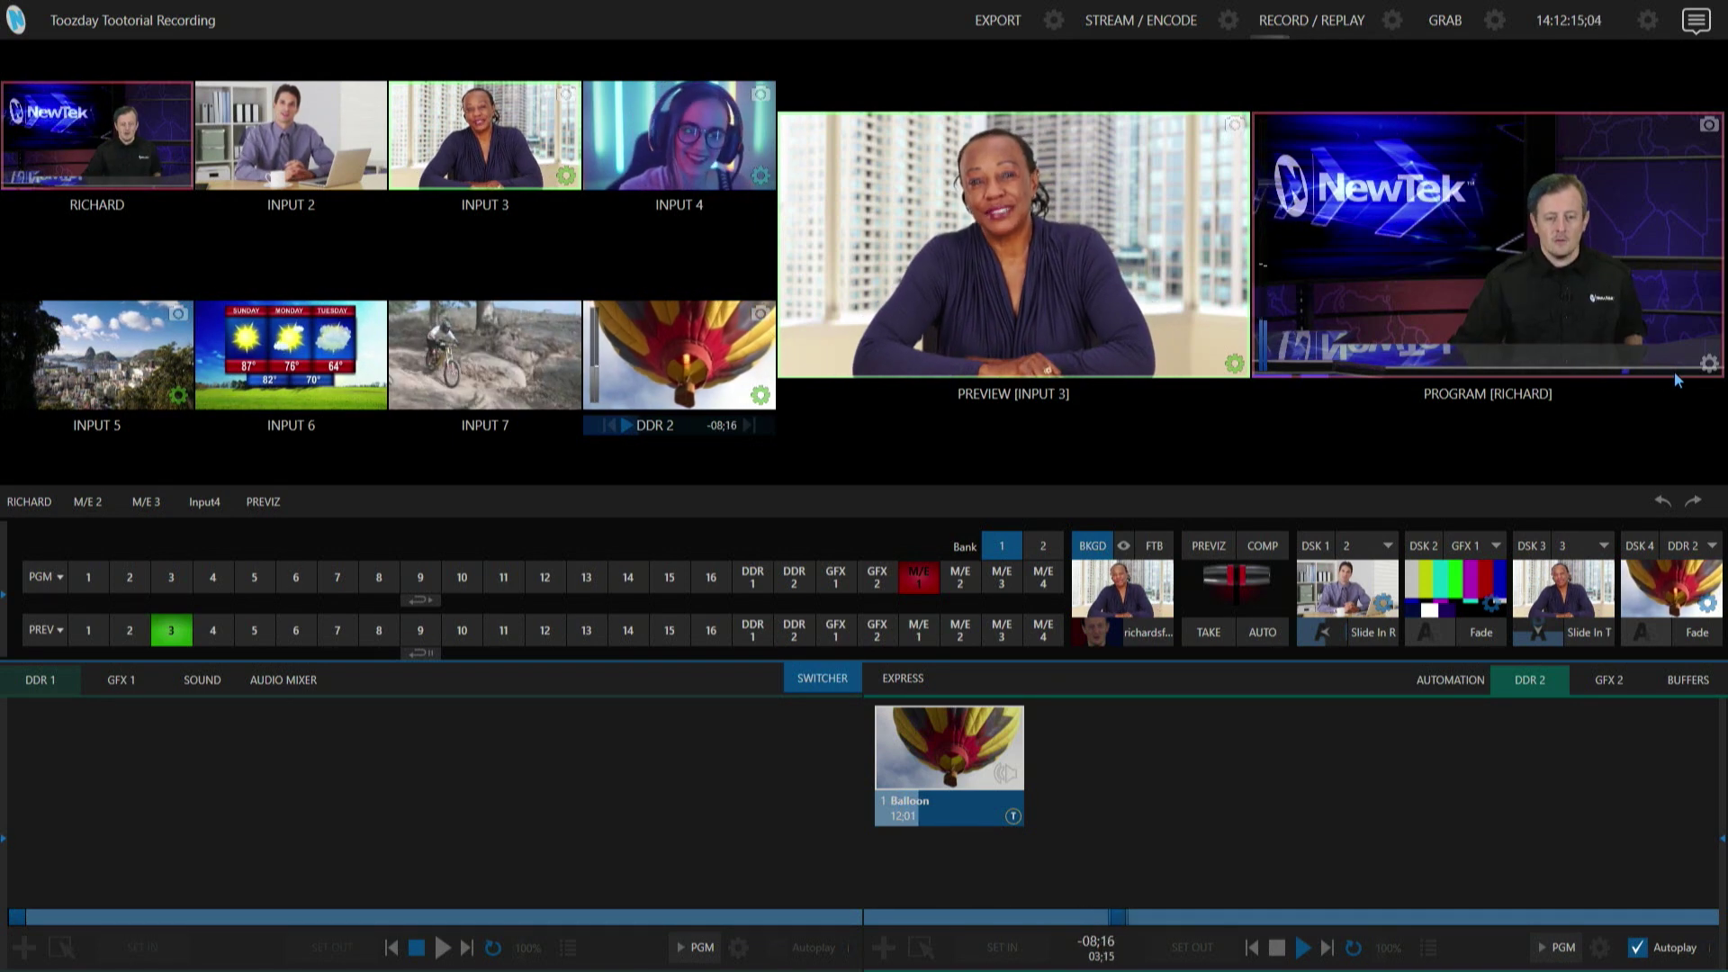
Give focus to the DDR 1 and then the DDR 2 media player
{"action": "mouse_move", "coordinate": [413, 151]}
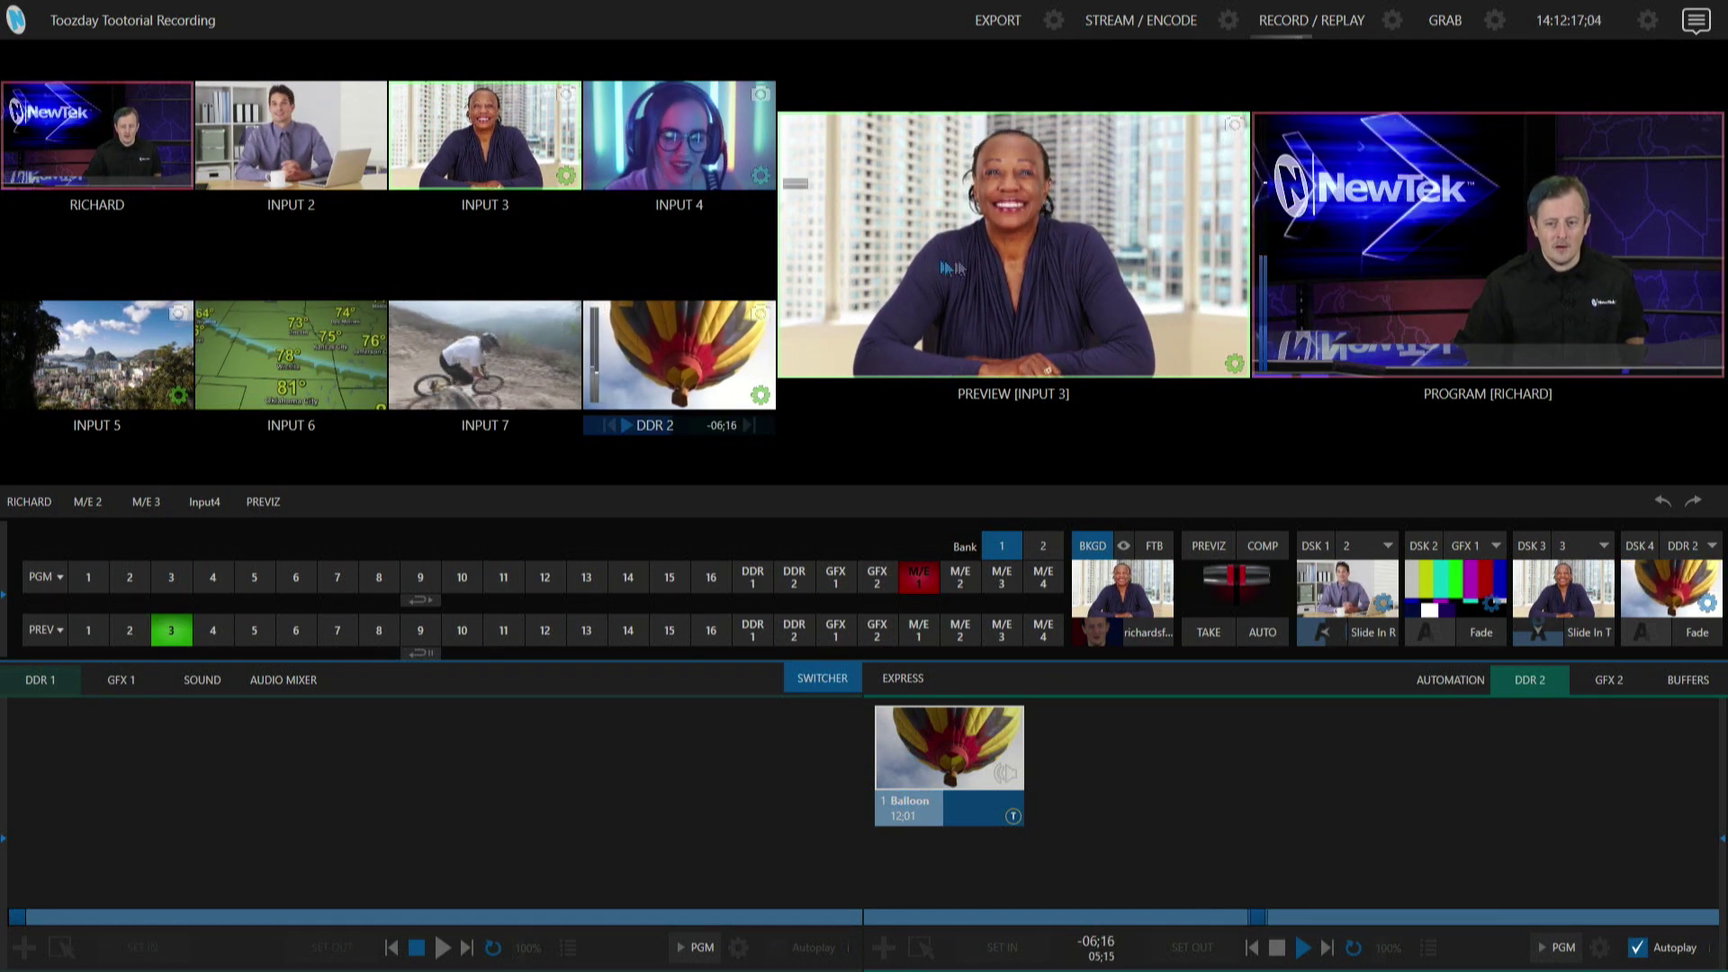
{"action": "mouse_move", "coordinate": [1429, 279]}
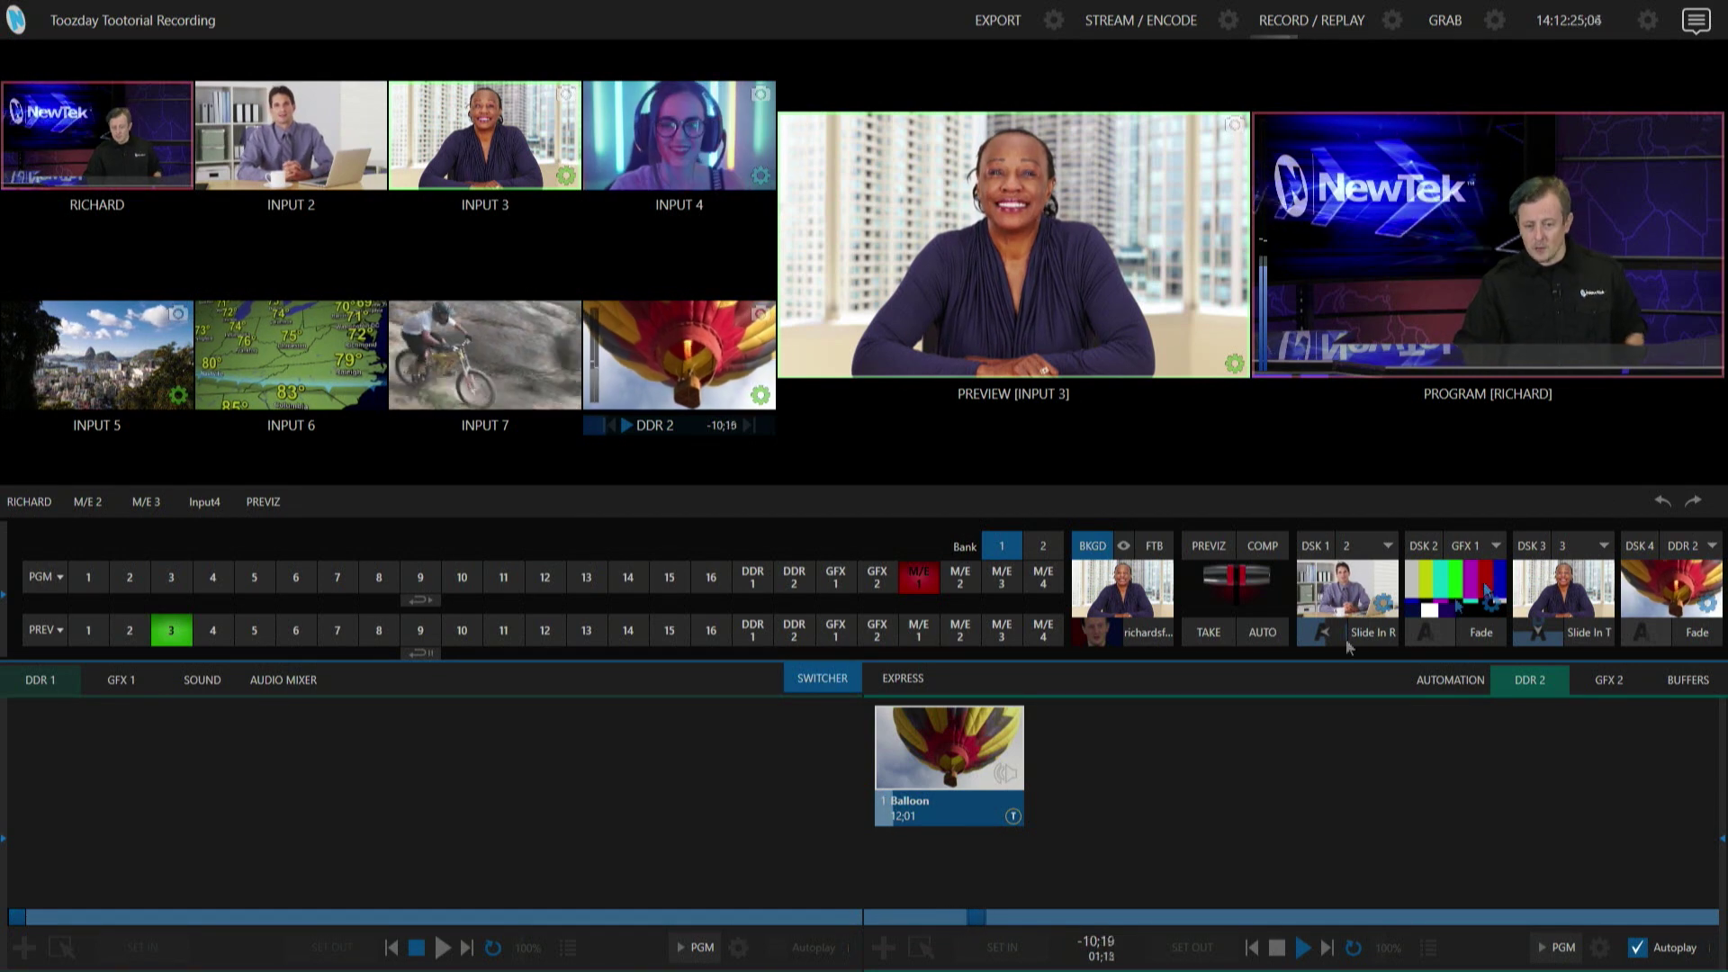
{"action": "left_click", "coordinate": [405, 790]}
{"action": "left_click", "coordinate": [1311, 816]}
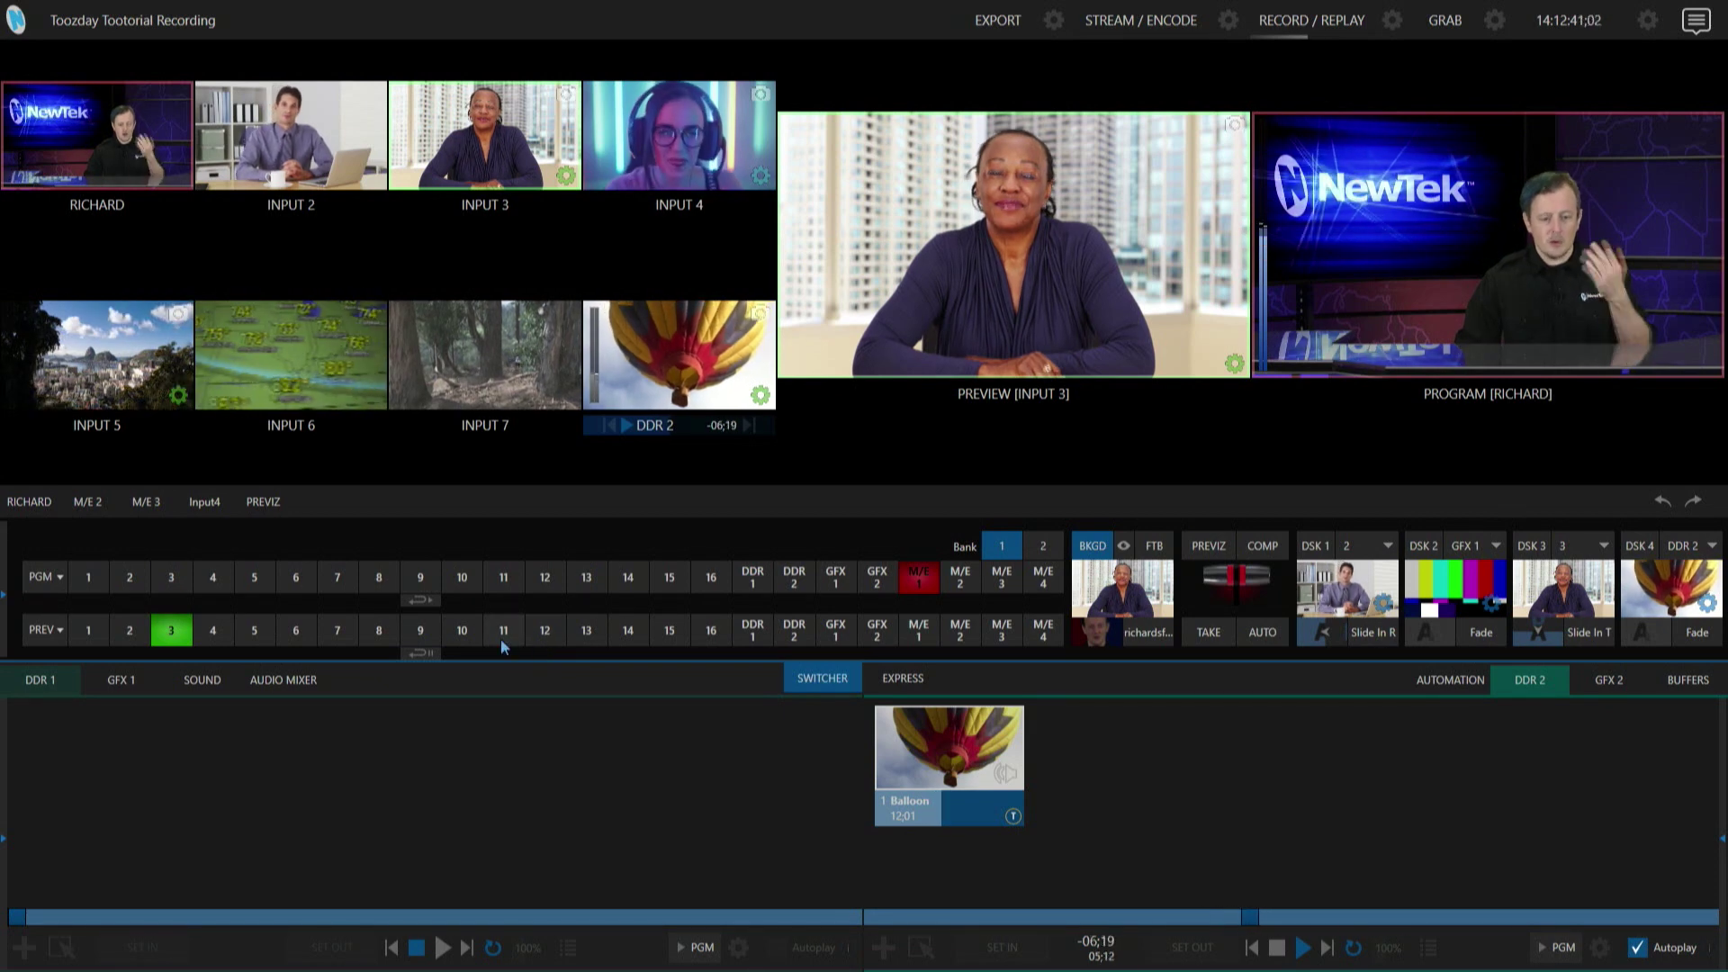
Preview Input 6, swap sources twice with TAKE, then AUTO-transition the weather graphic to program
{"action": "left_click", "coordinate": [297, 630]}
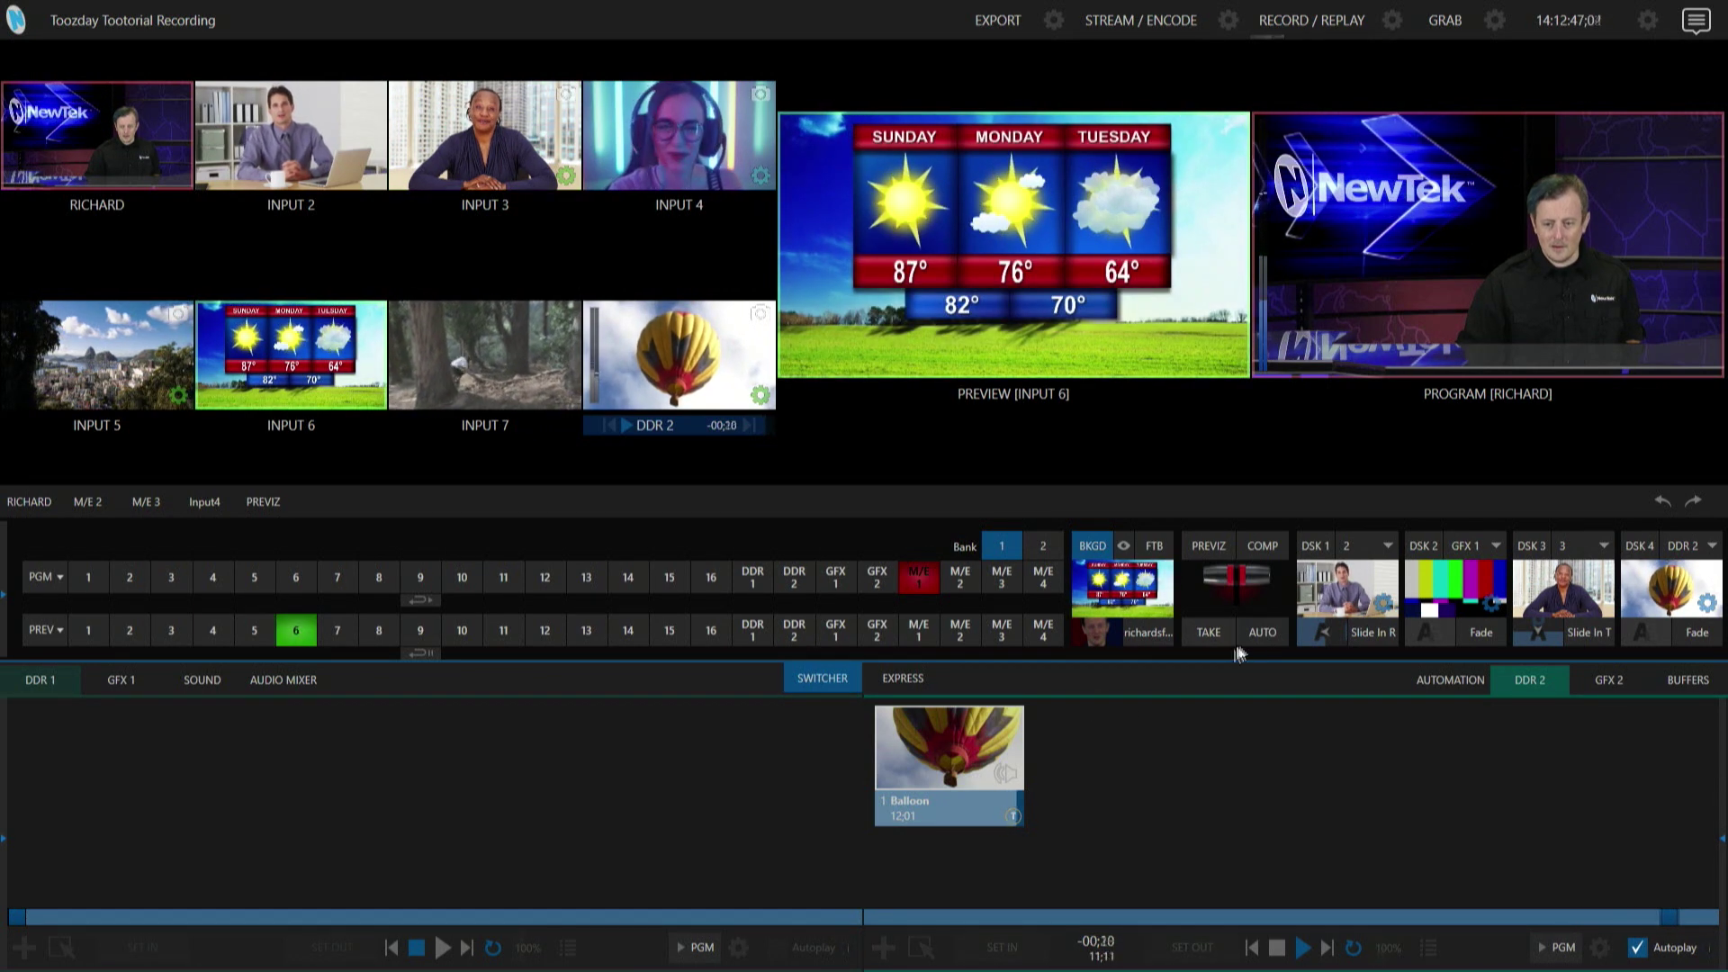
{"action": "left_click", "coordinate": [1214, 630]}
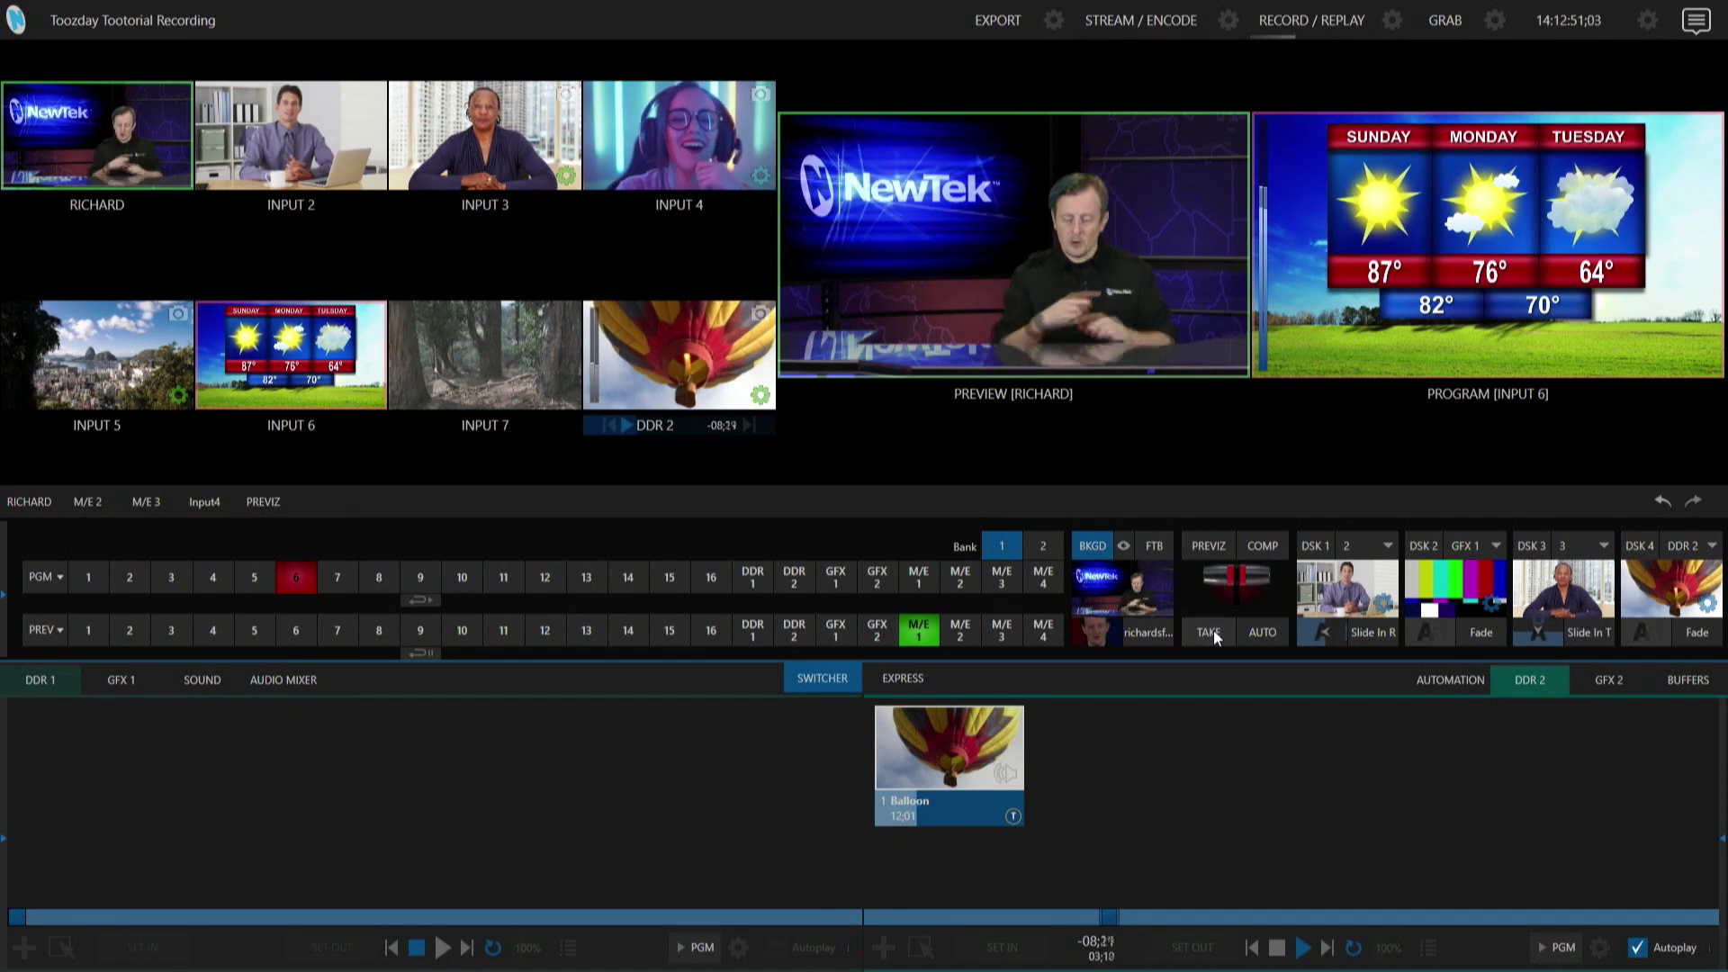
{"action": "left_click", "coordinate": [1214, 630]}
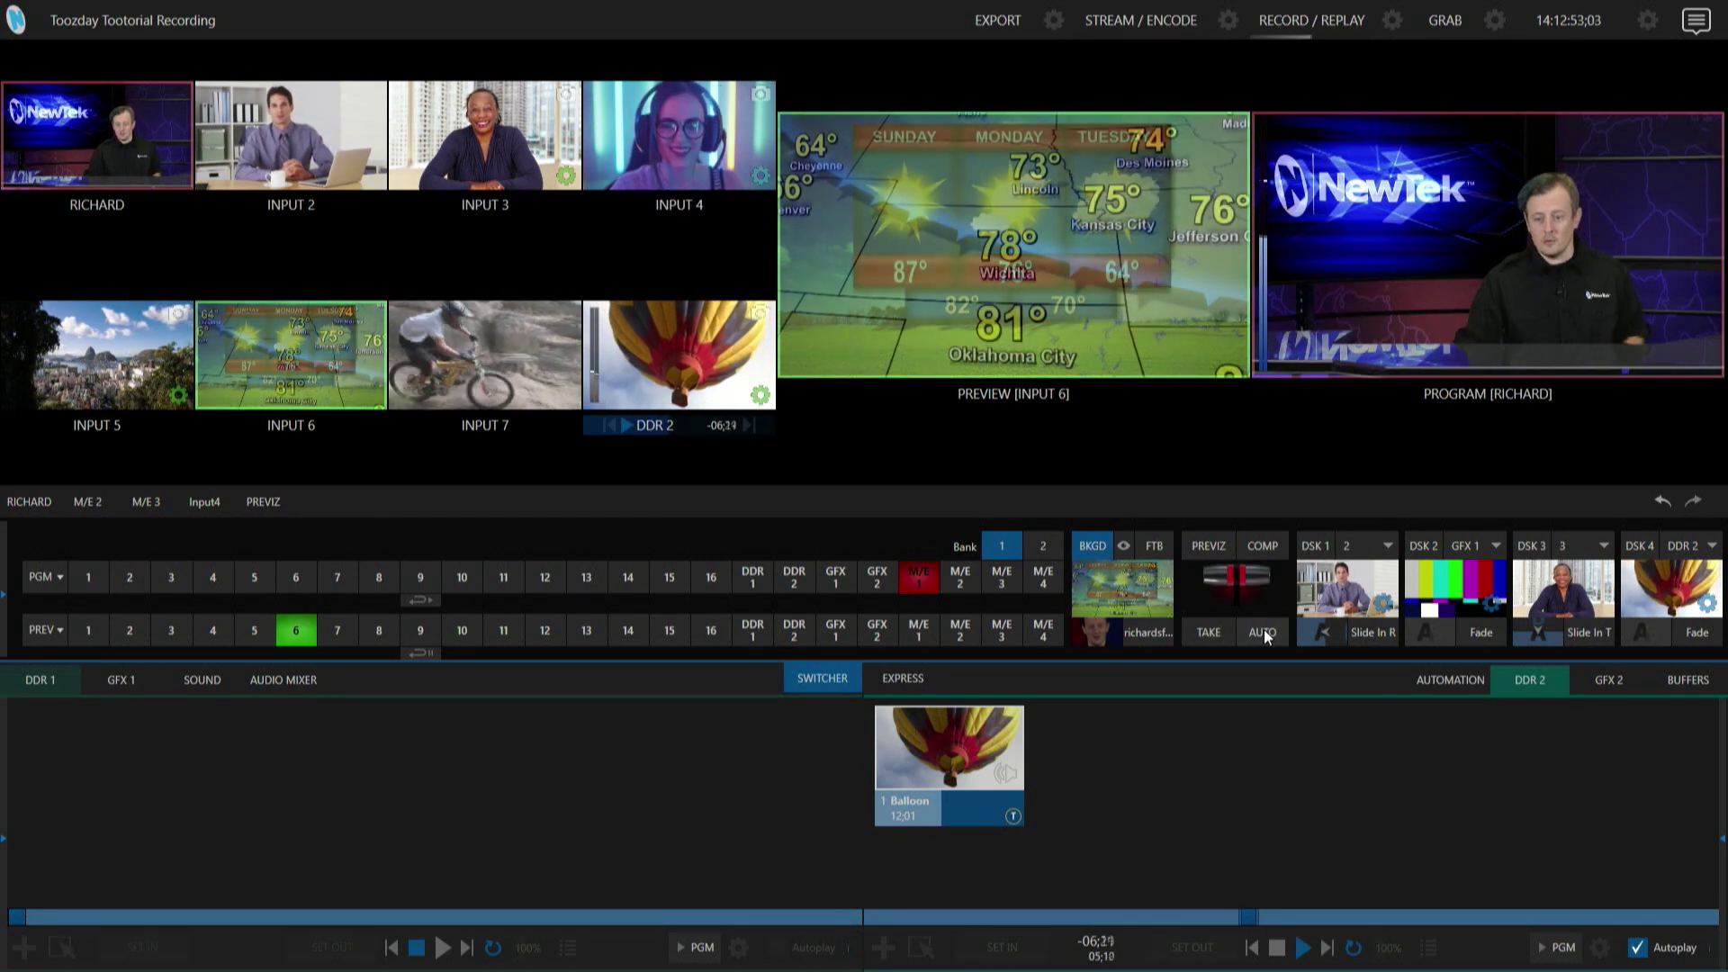
{"action": "left_click", "coordinate": [1262, 629]}
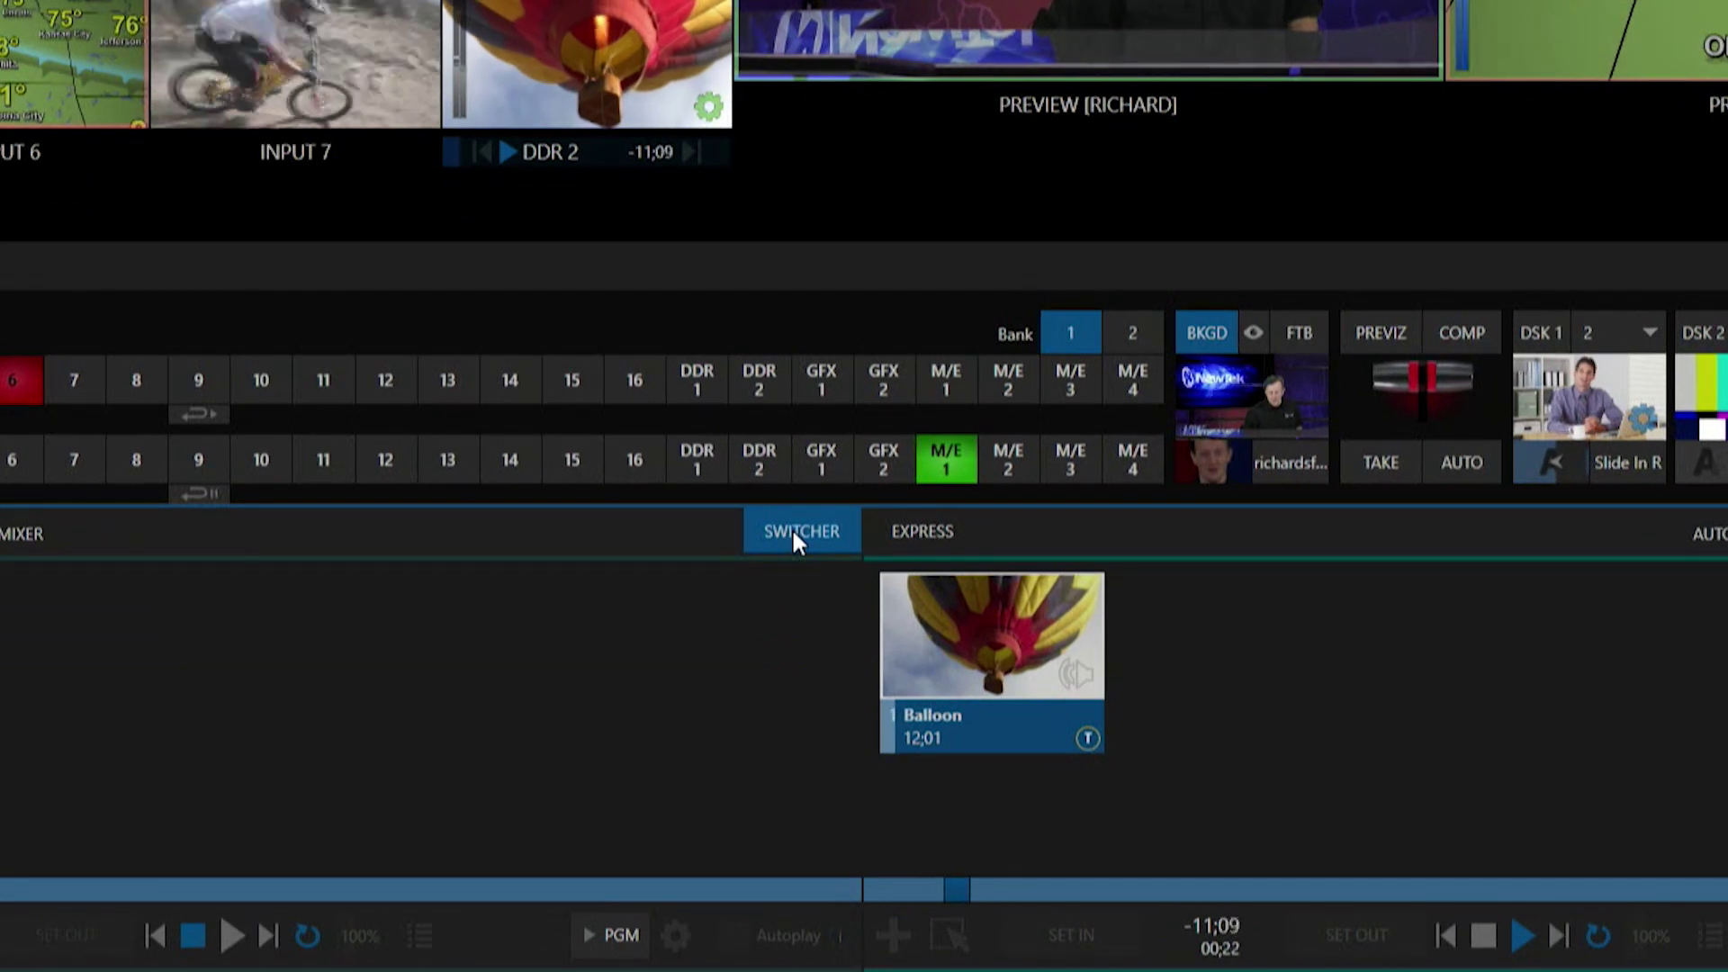
Move from the standard SWITCHER layout to the EXPRESS switcher layout
{"action": "left_click", "coordinate": [791, 527]}
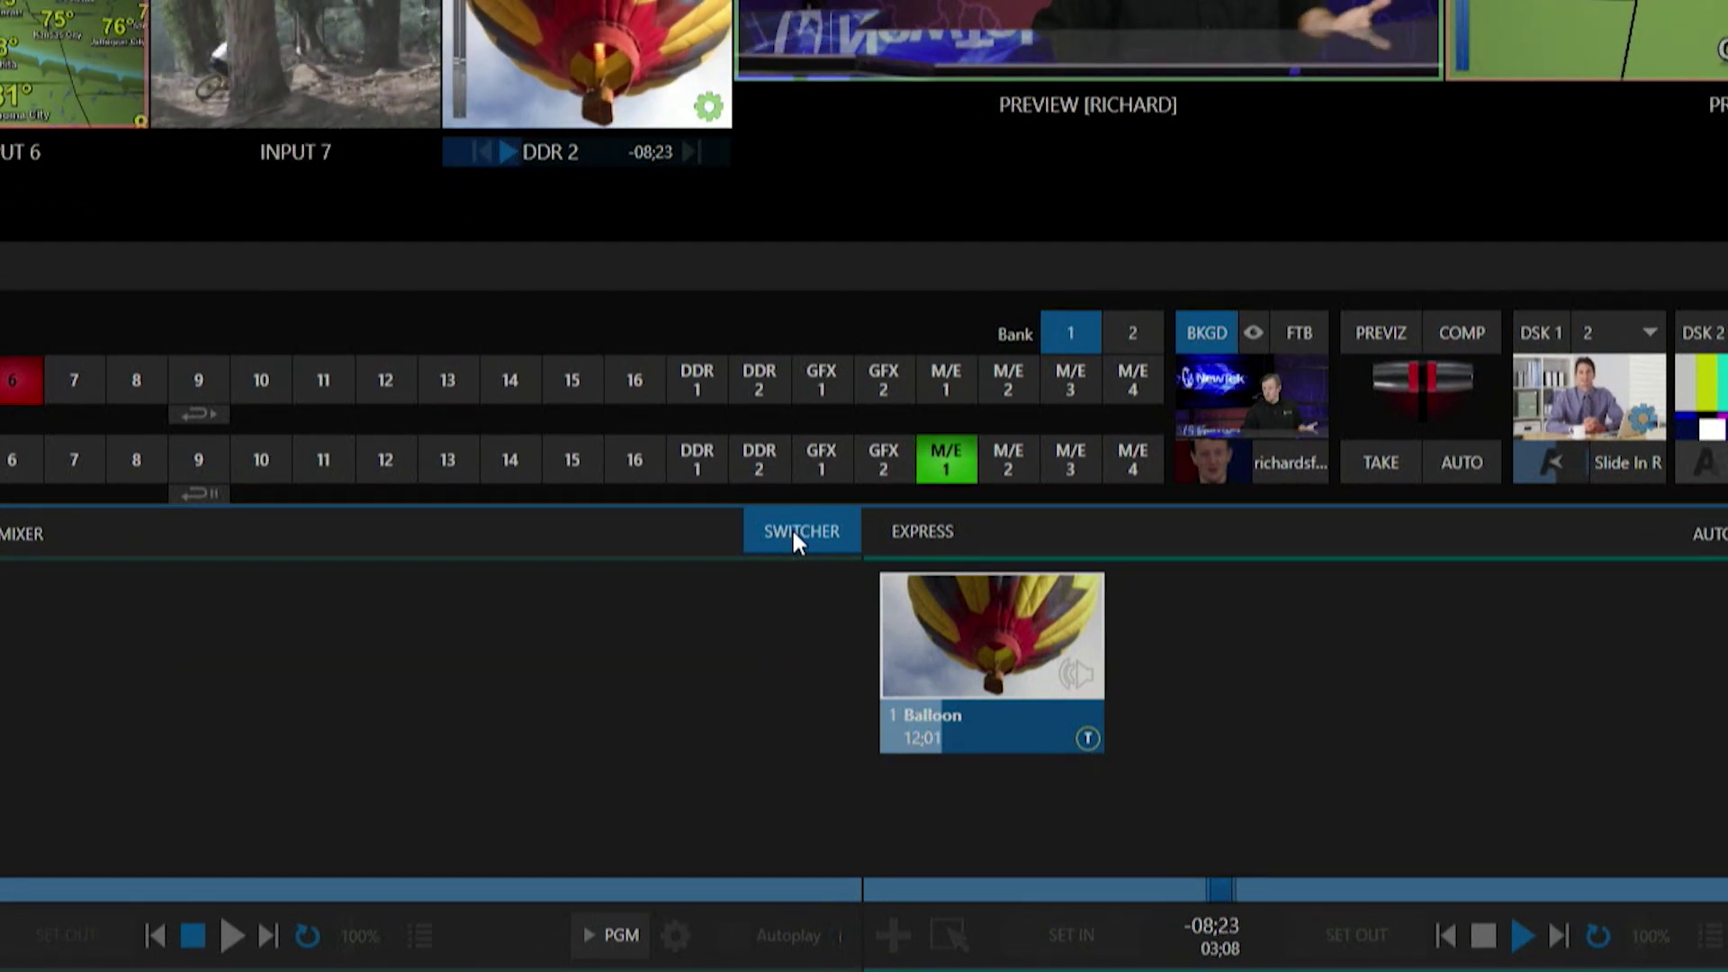
{"action": "left_click", "coordinate": [937, 546]}
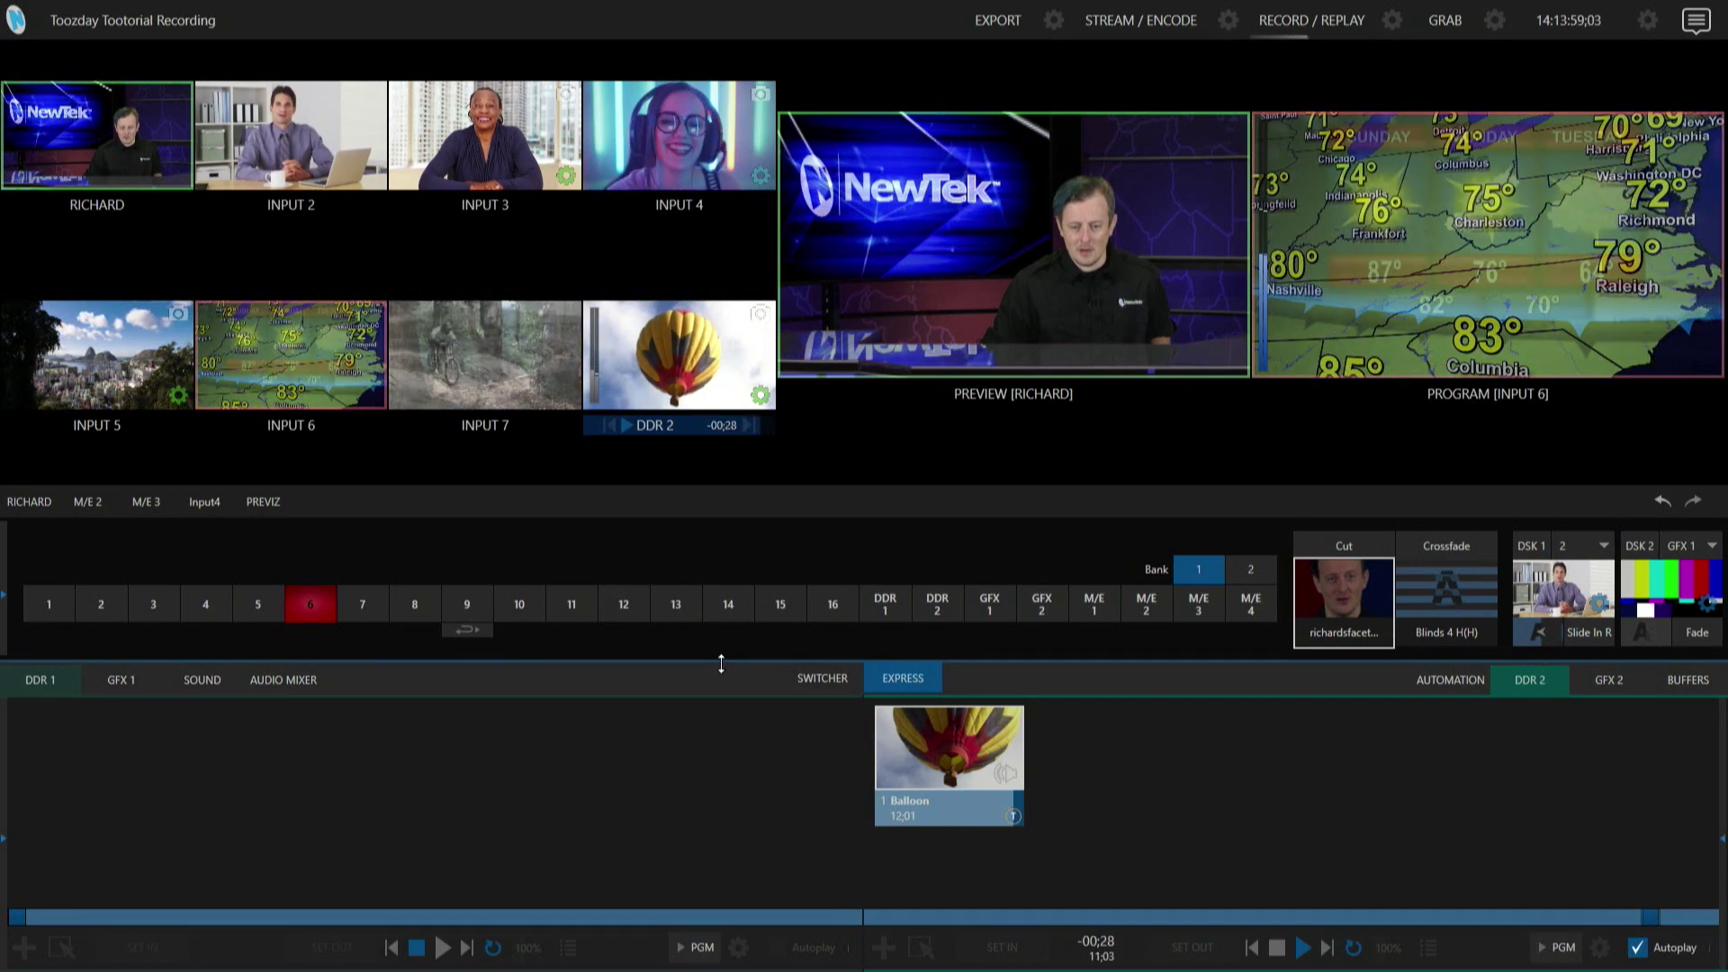
Drag the panel divider down and untick Show Media Tabs in Workspaces to enlarge the multiview
{"action": "left_click_drag", "start_coordinate": [716, 664], "coordinate": [733, 760]}
{"action": "mouse_move", "coordinate": [248, 14]}
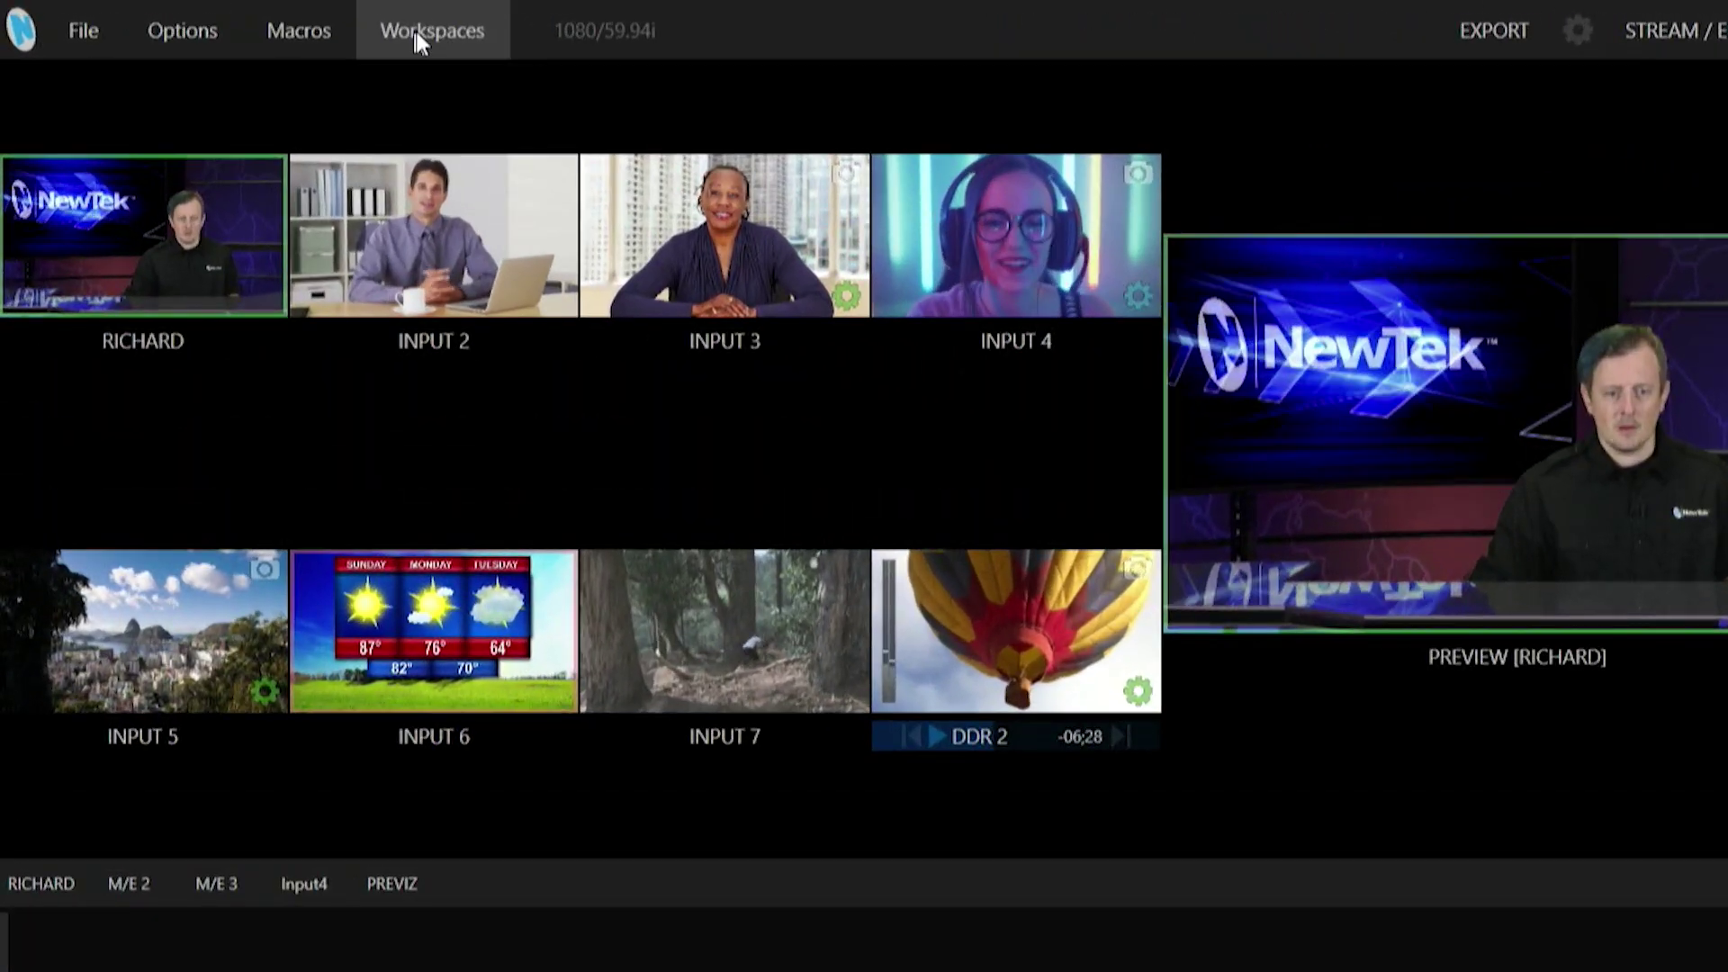
{"action": "left_click", "coordinate": [275, 23]}
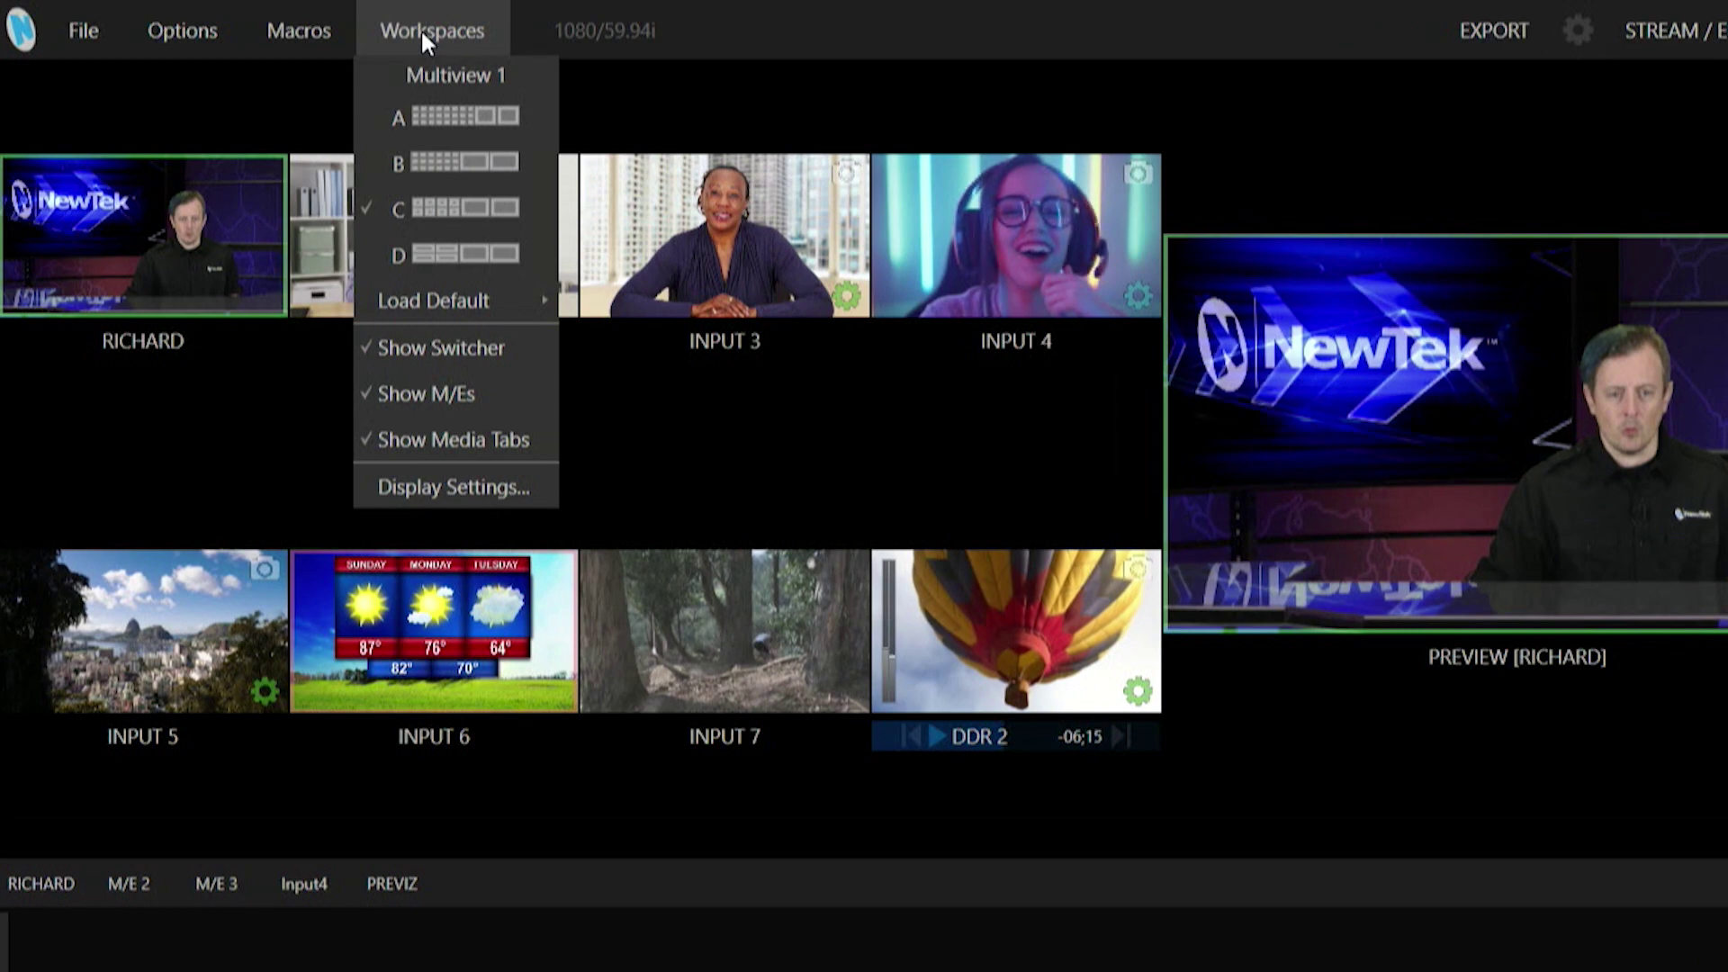
{"action": "left_click", "coordinate": [453, 441]}
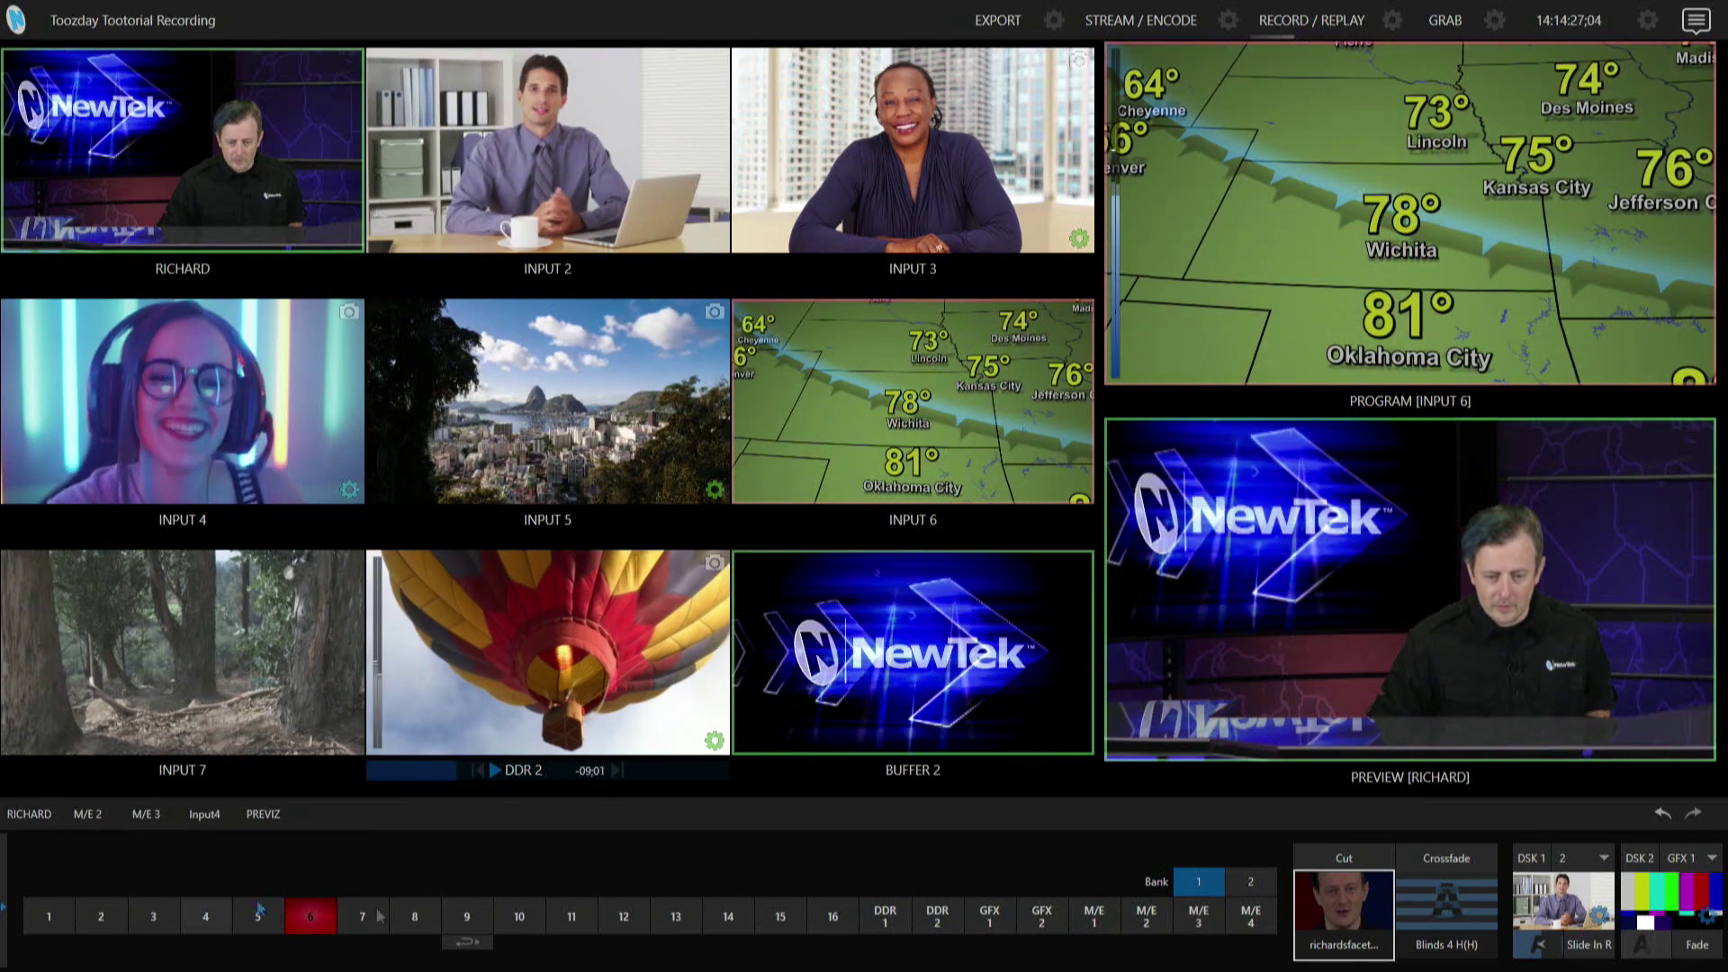
Switch to Bank 2 and back to Bank 1, then choose Cut and finally Crossfade as the transition
{"action": "left_click", "coordinate": [1250, 884]}
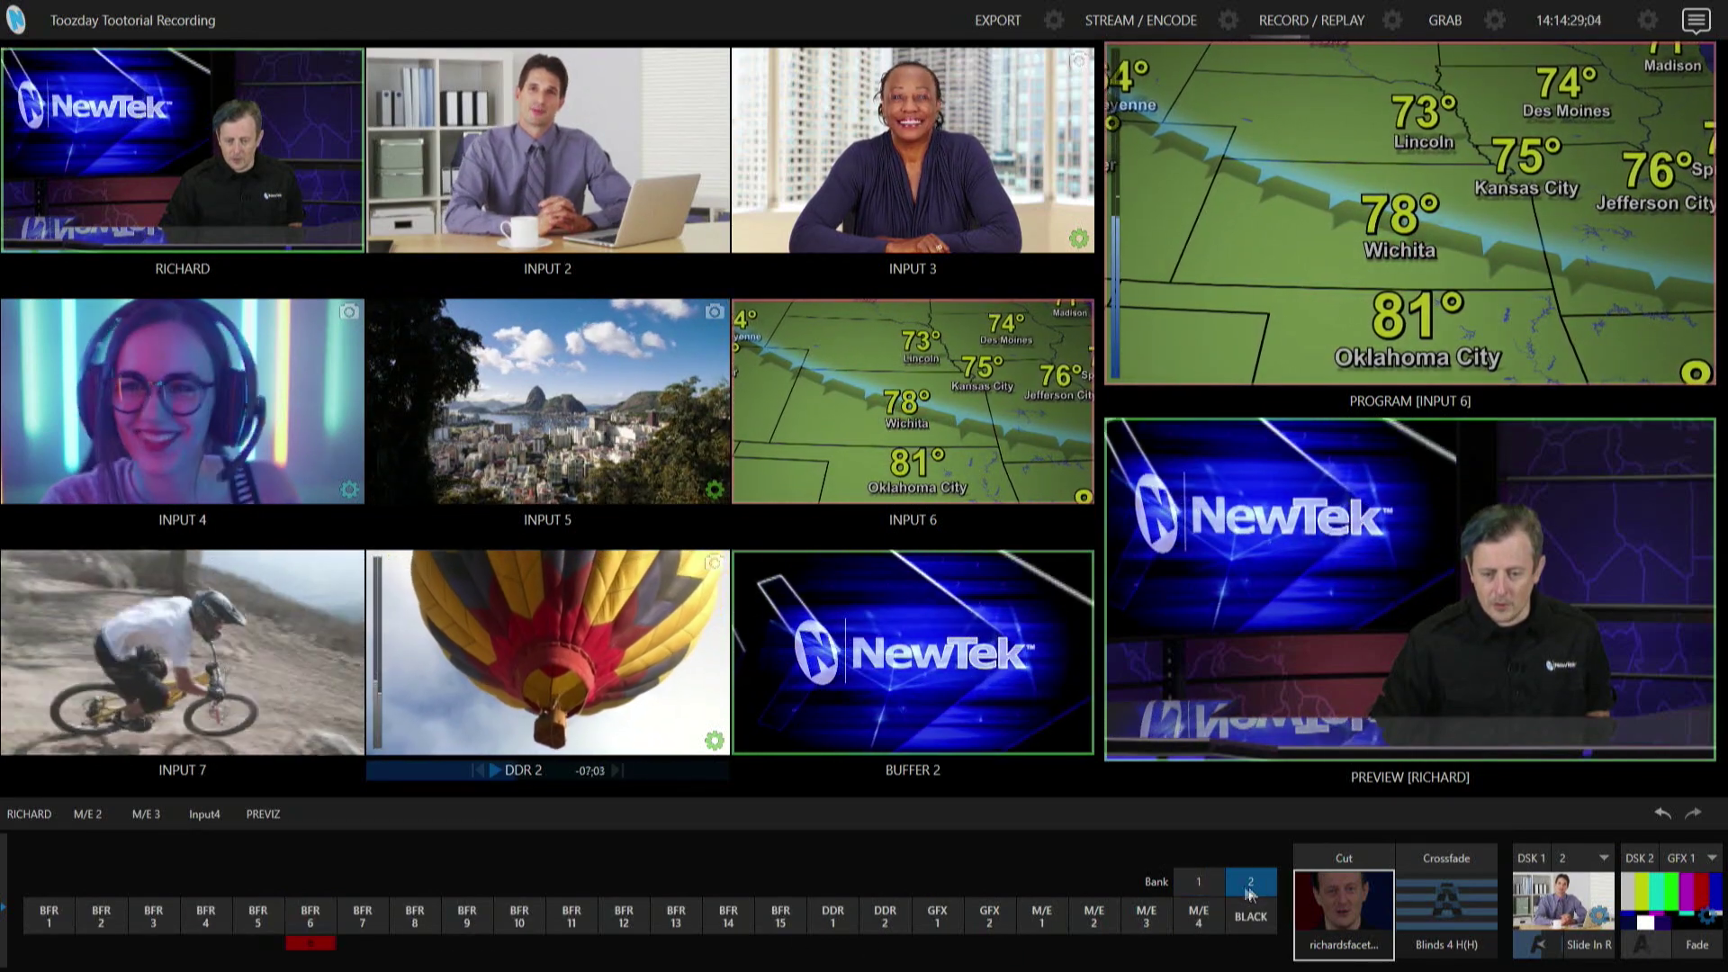
{"action": "left_click", "coordinate": [1196, 882]}
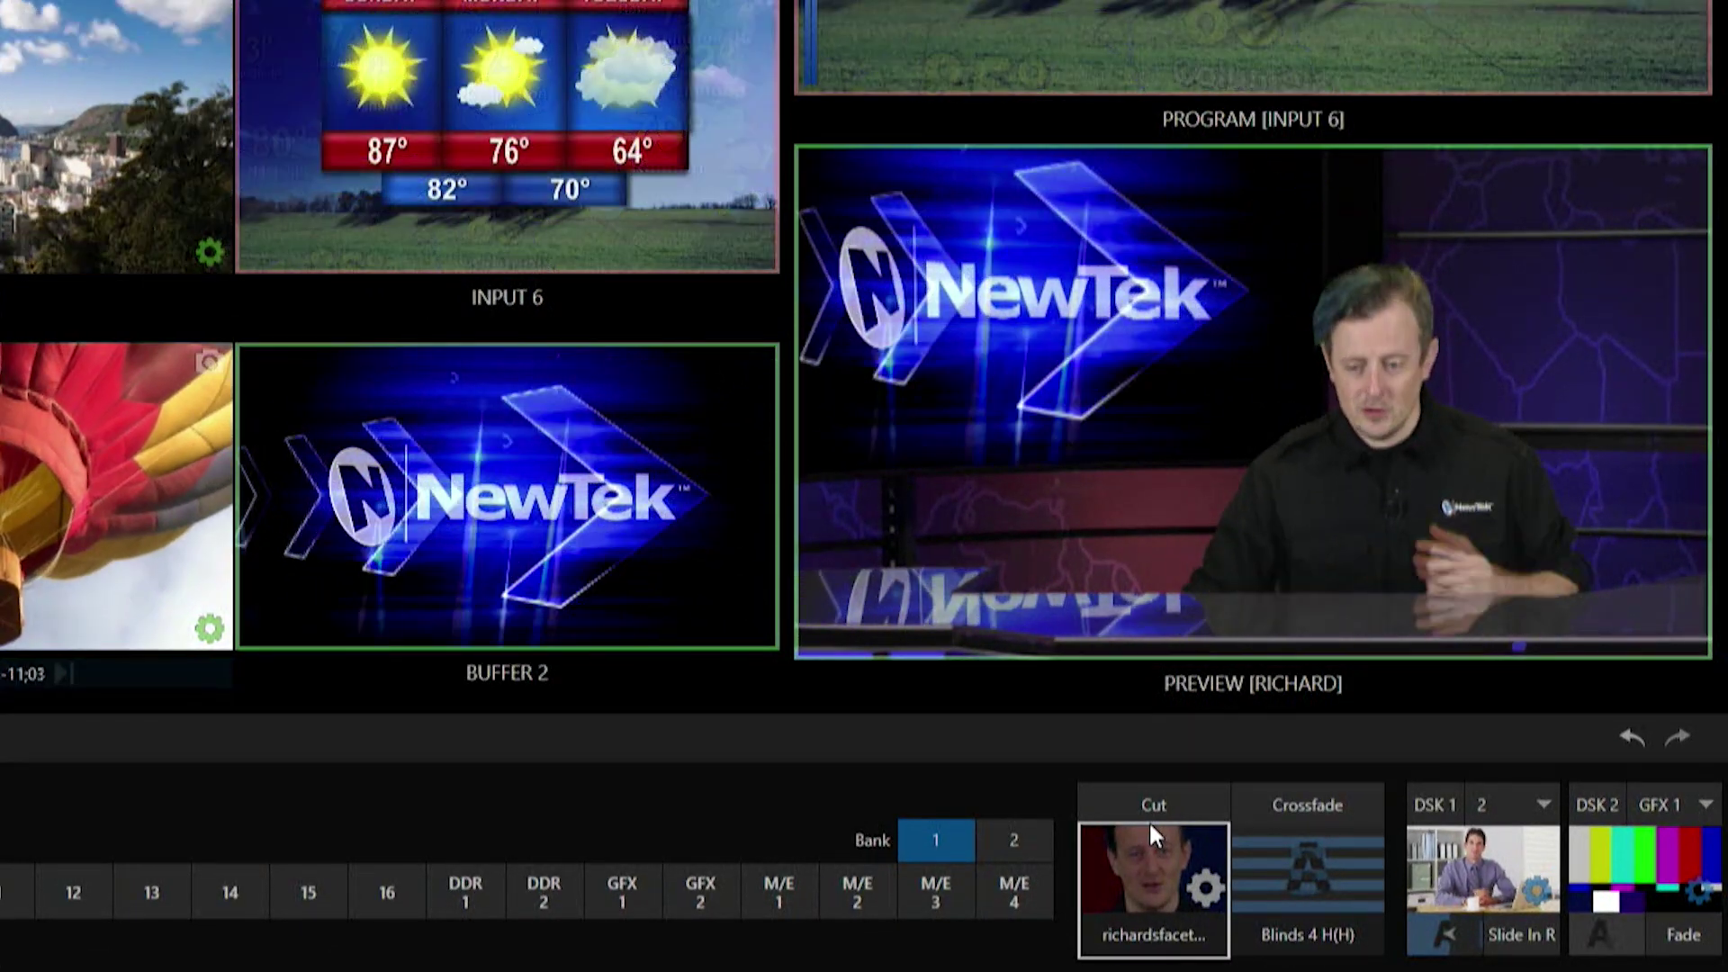
{"action": "left_click", "coordinate": [1165, 803]}
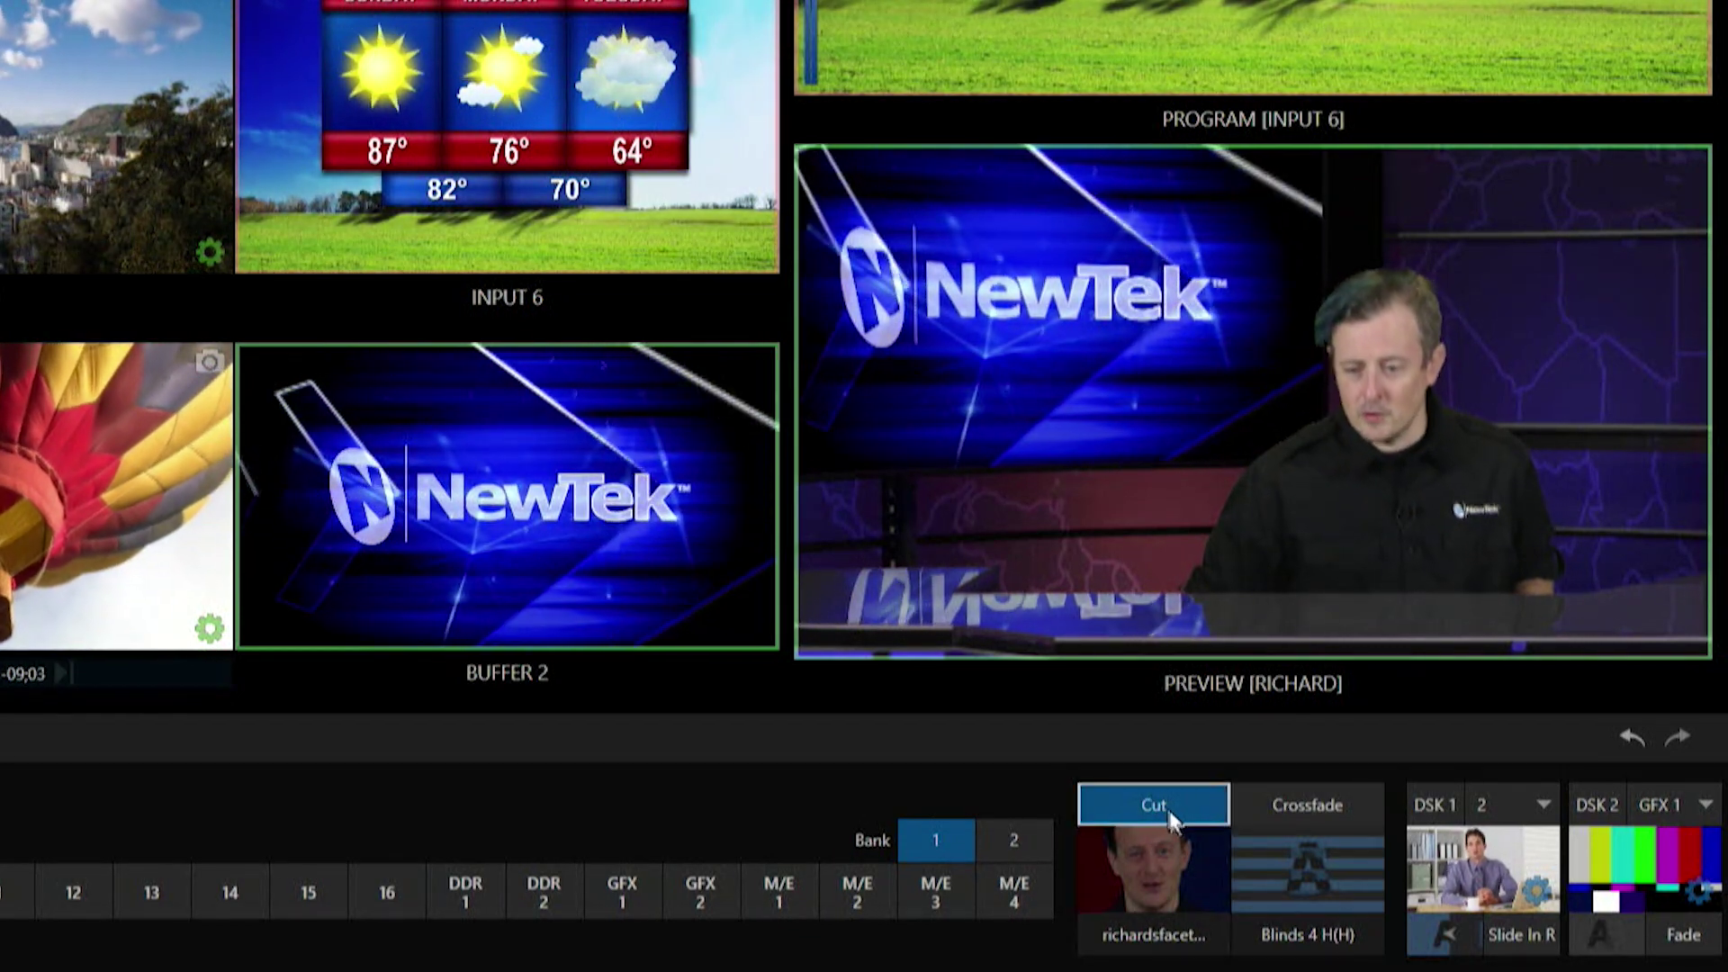
{"action": "left_click", "coordinate": [1293, 801]}
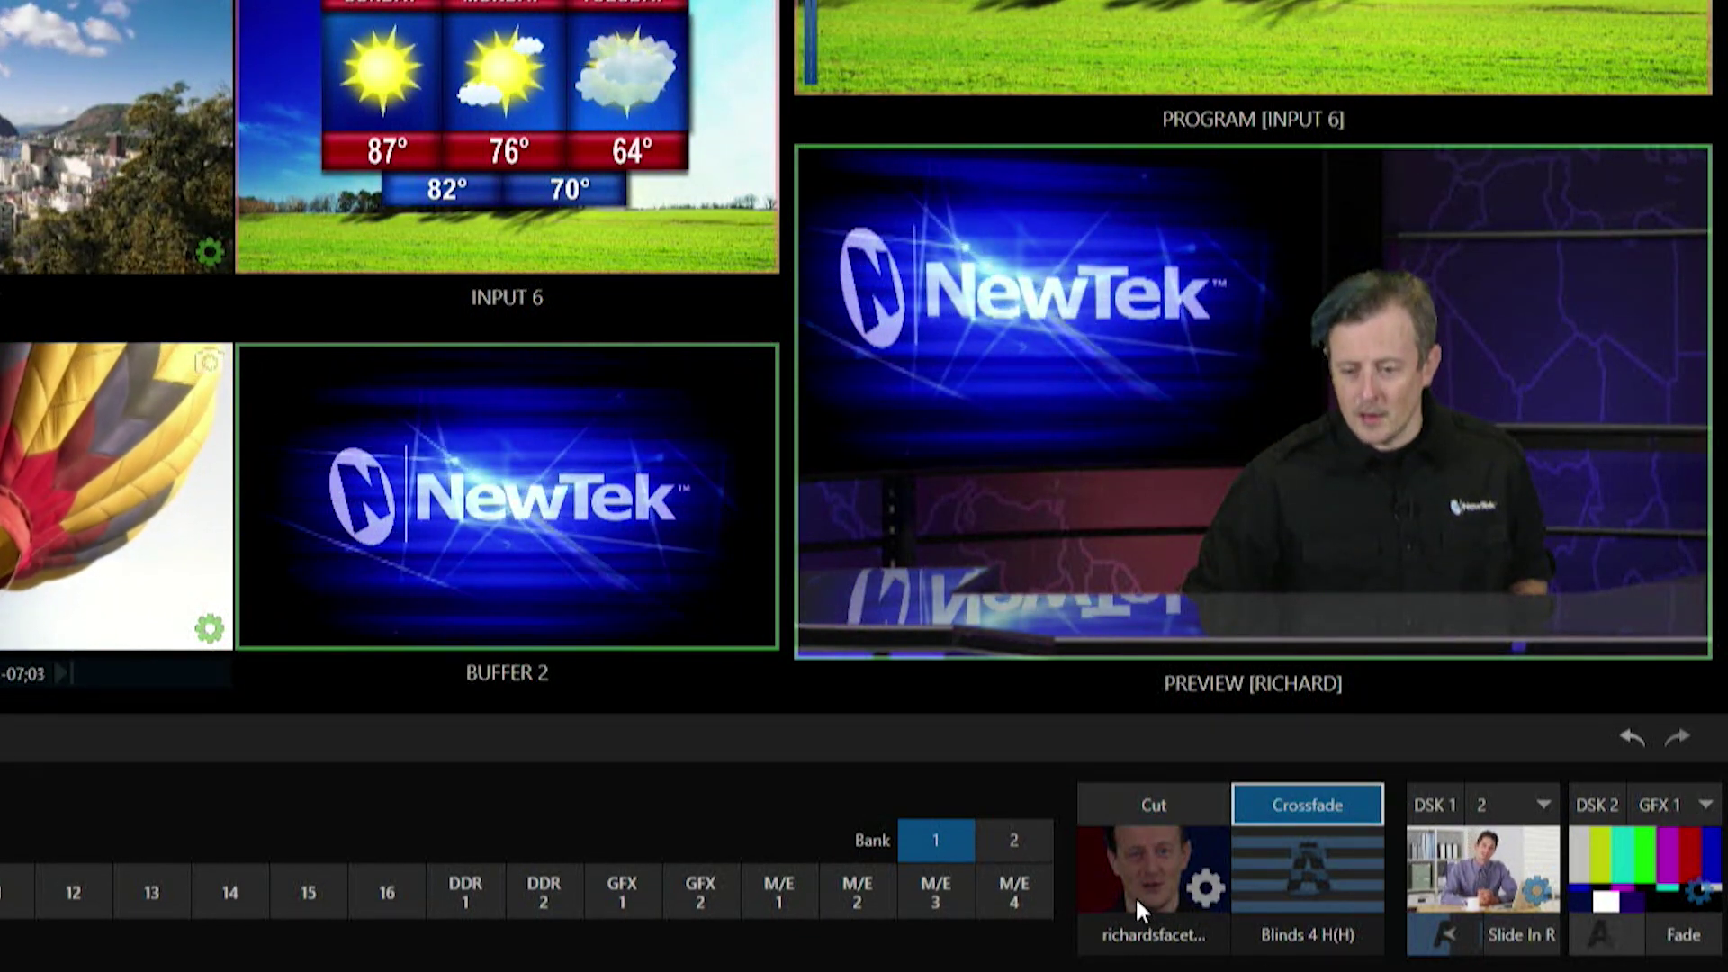
Replace the Blinds 4 H(H) transition slot with Twirl
{"action": "left_click", "coordinate": [1204, 889]}
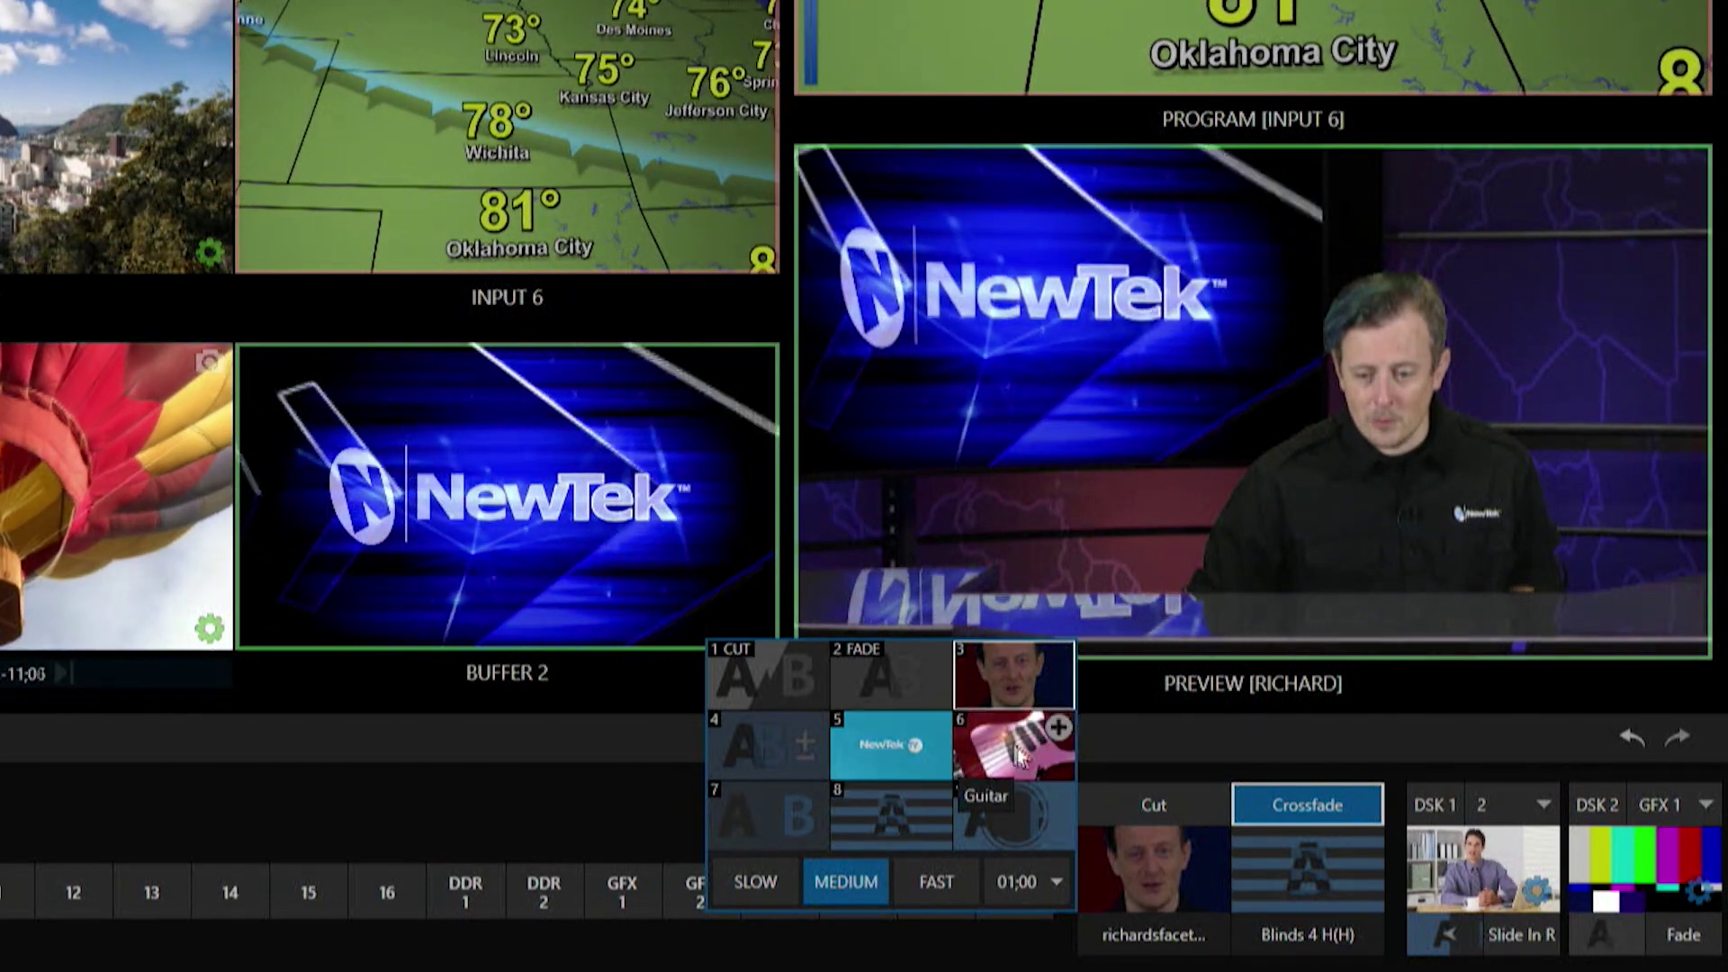
{"action": "left_click", "coordinate": [1359, 888]}
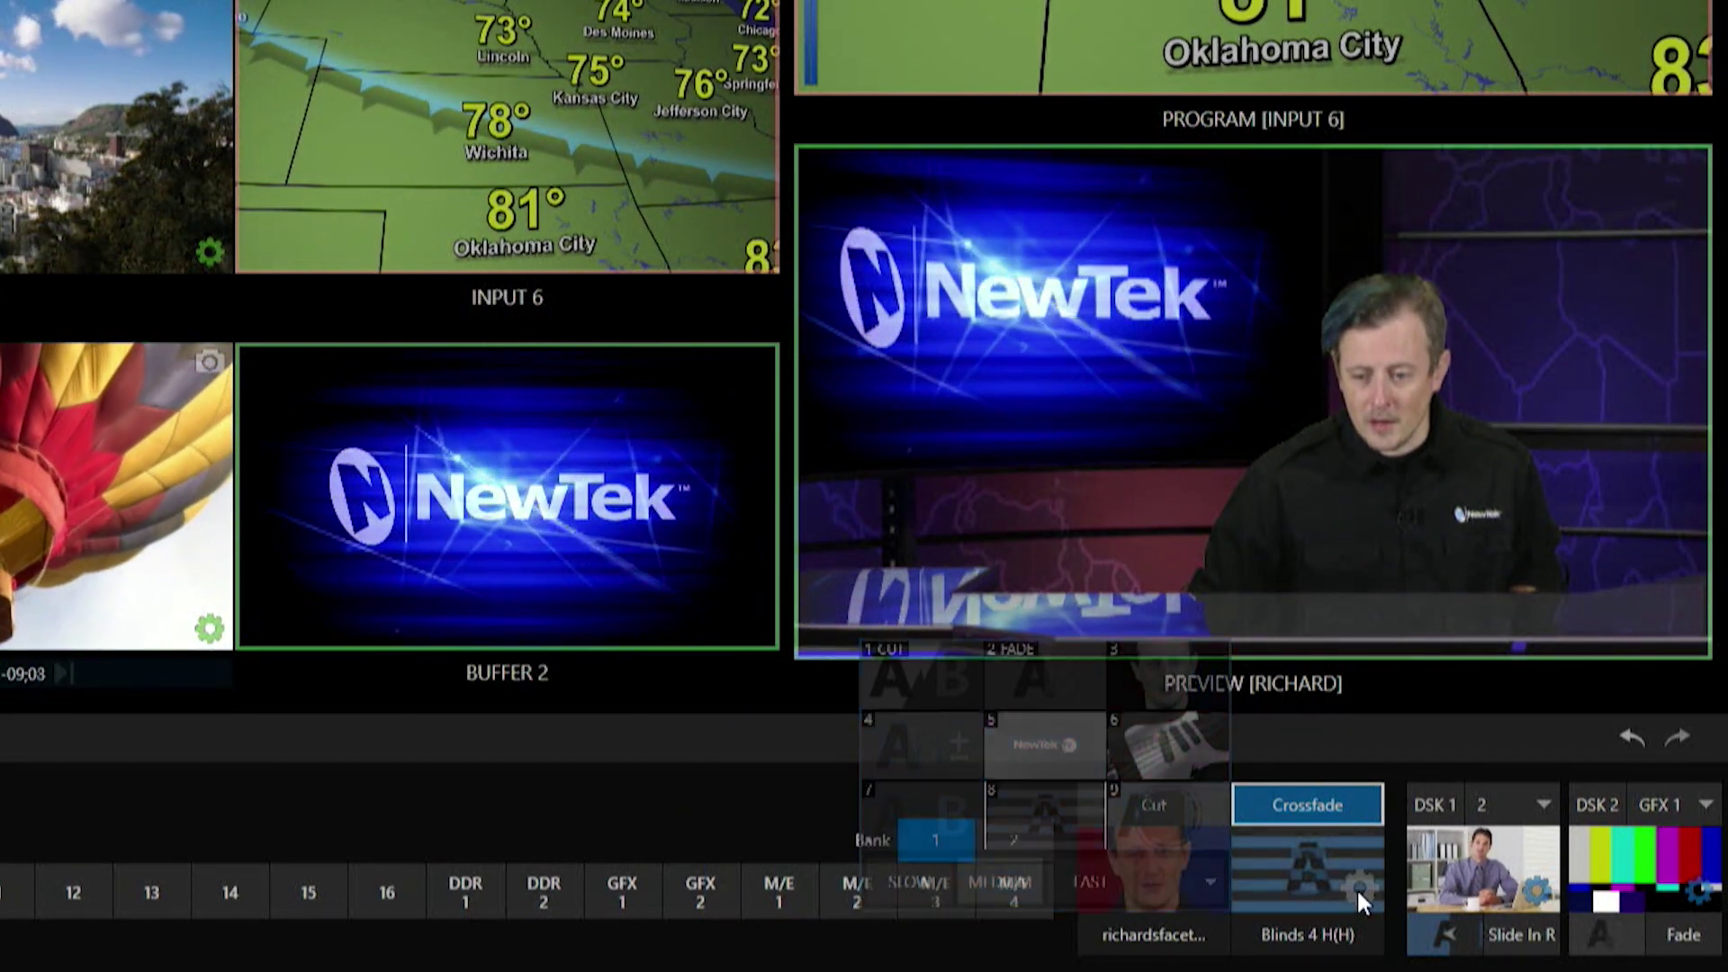
{"action": "left_click", "coordinate": [1163, 808]}
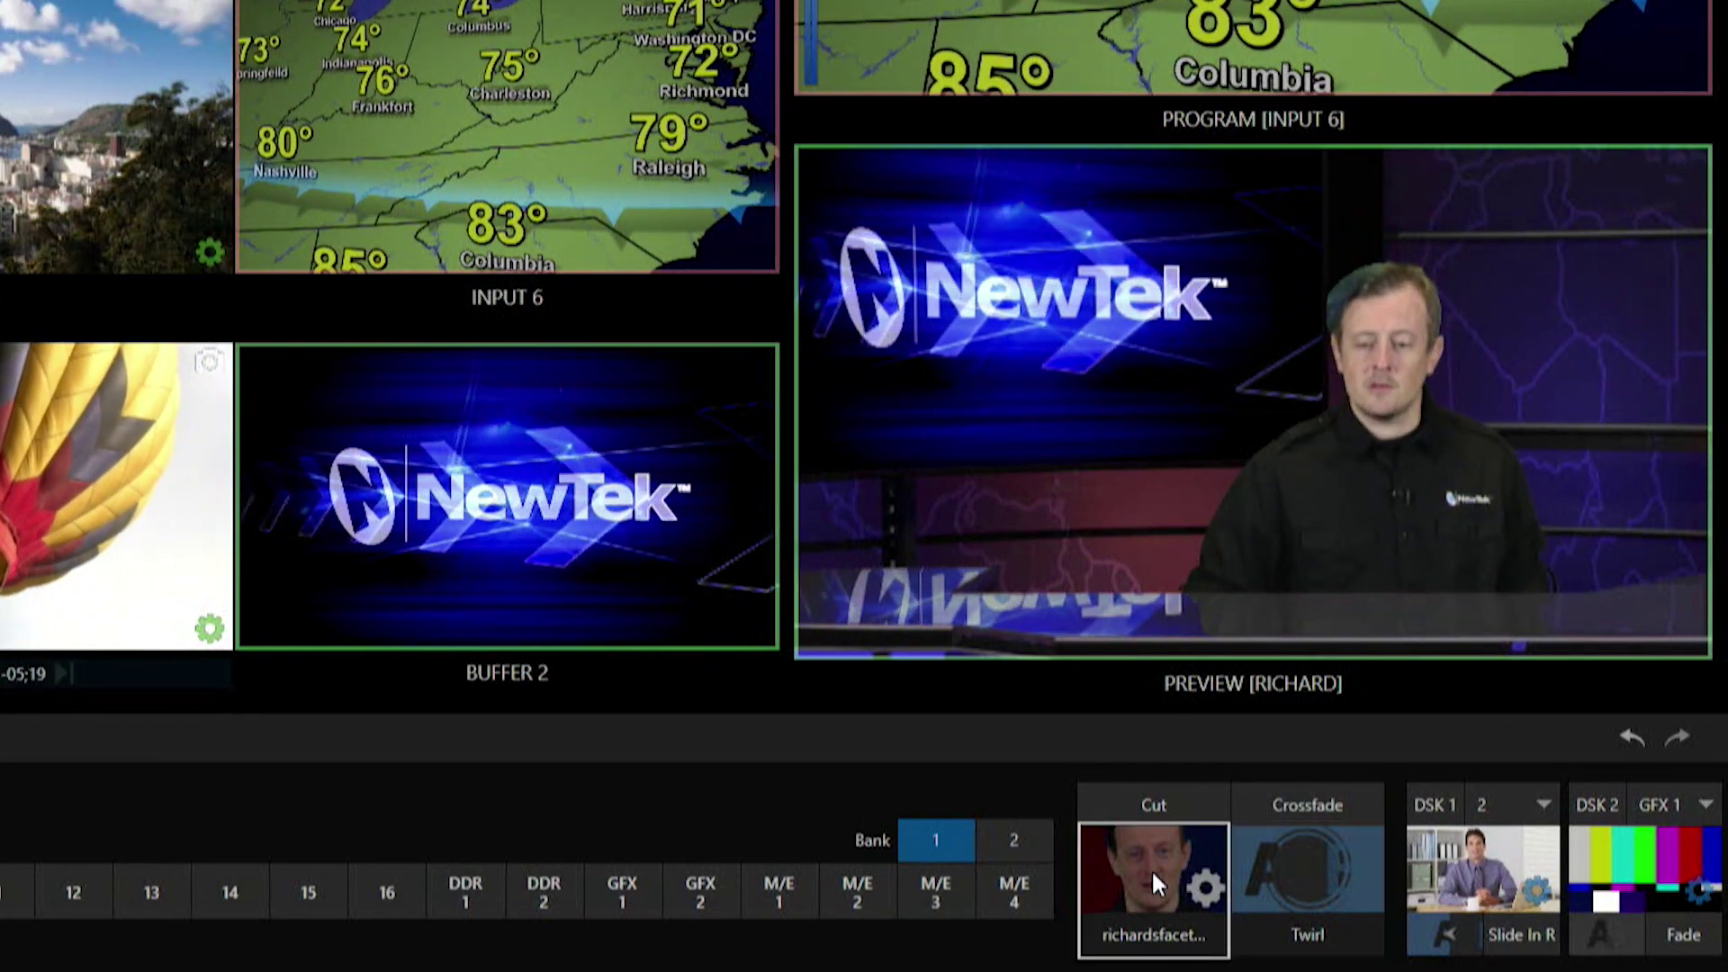
Toggle between Cut and the Twirl crossfade, ending with Twirl selected
{"action": "left_click", "coordinate": [1289, 909]}
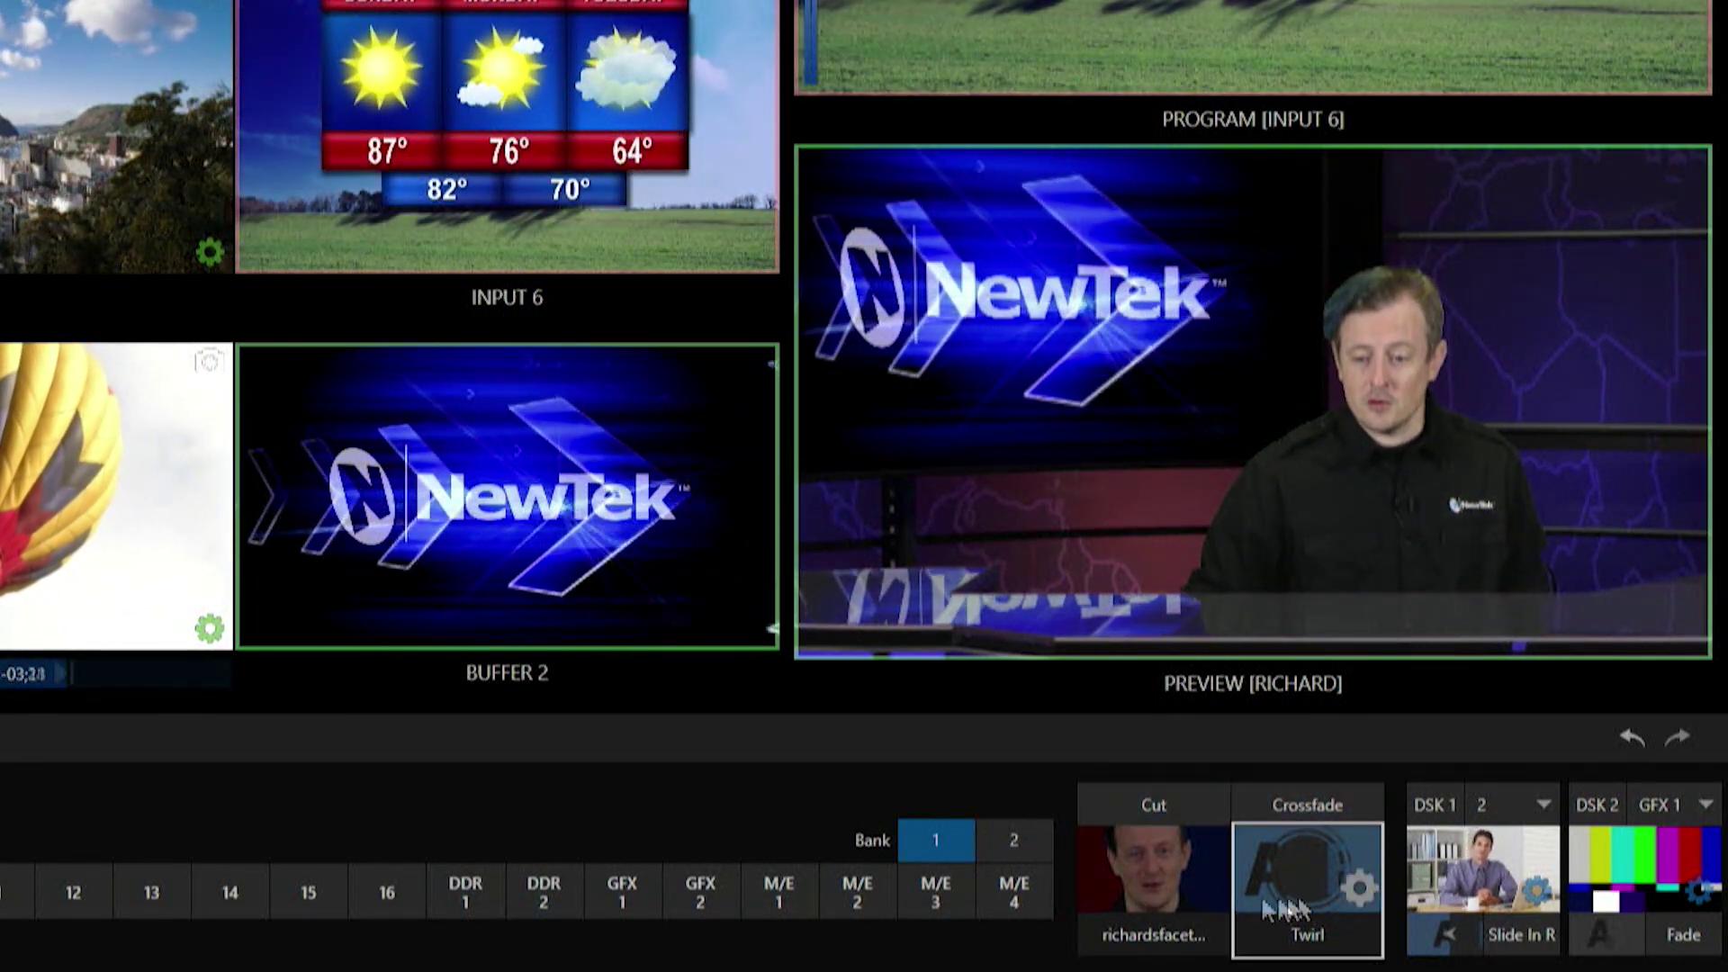
{"action": "left_click", "coordinate": [1114, 879]}
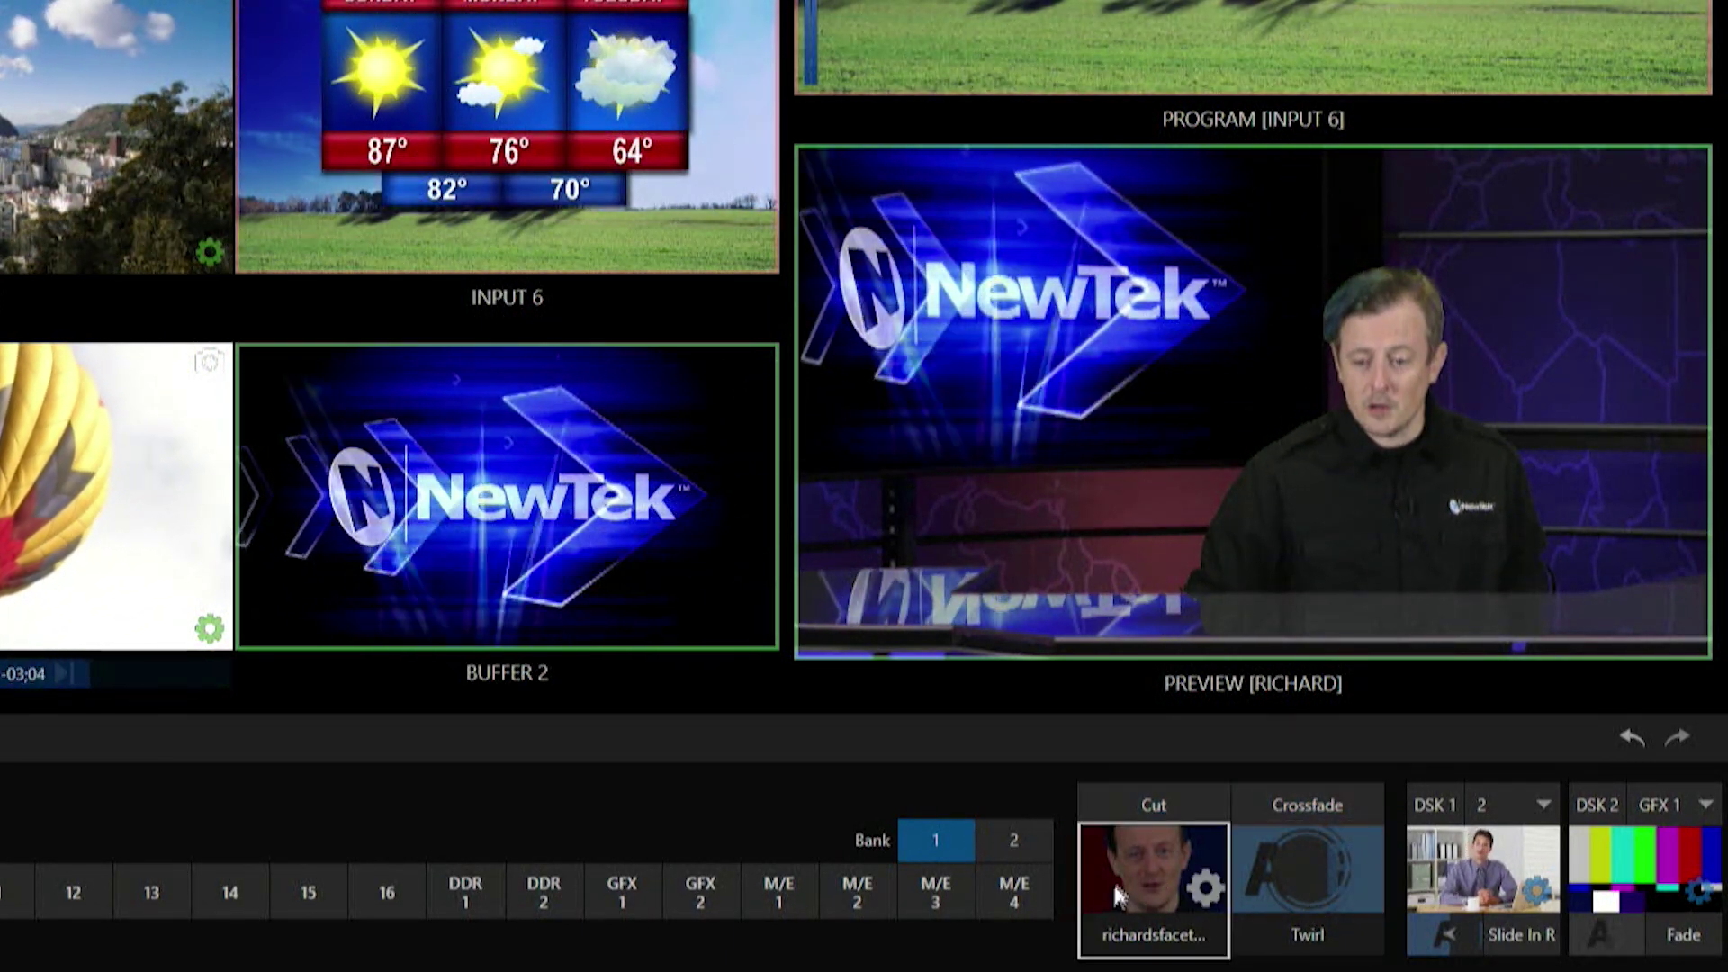
{"action": "left_click", "coordinate": [1147, 807]}
{"action": "left_click", "coordinate": [1294, 878]}
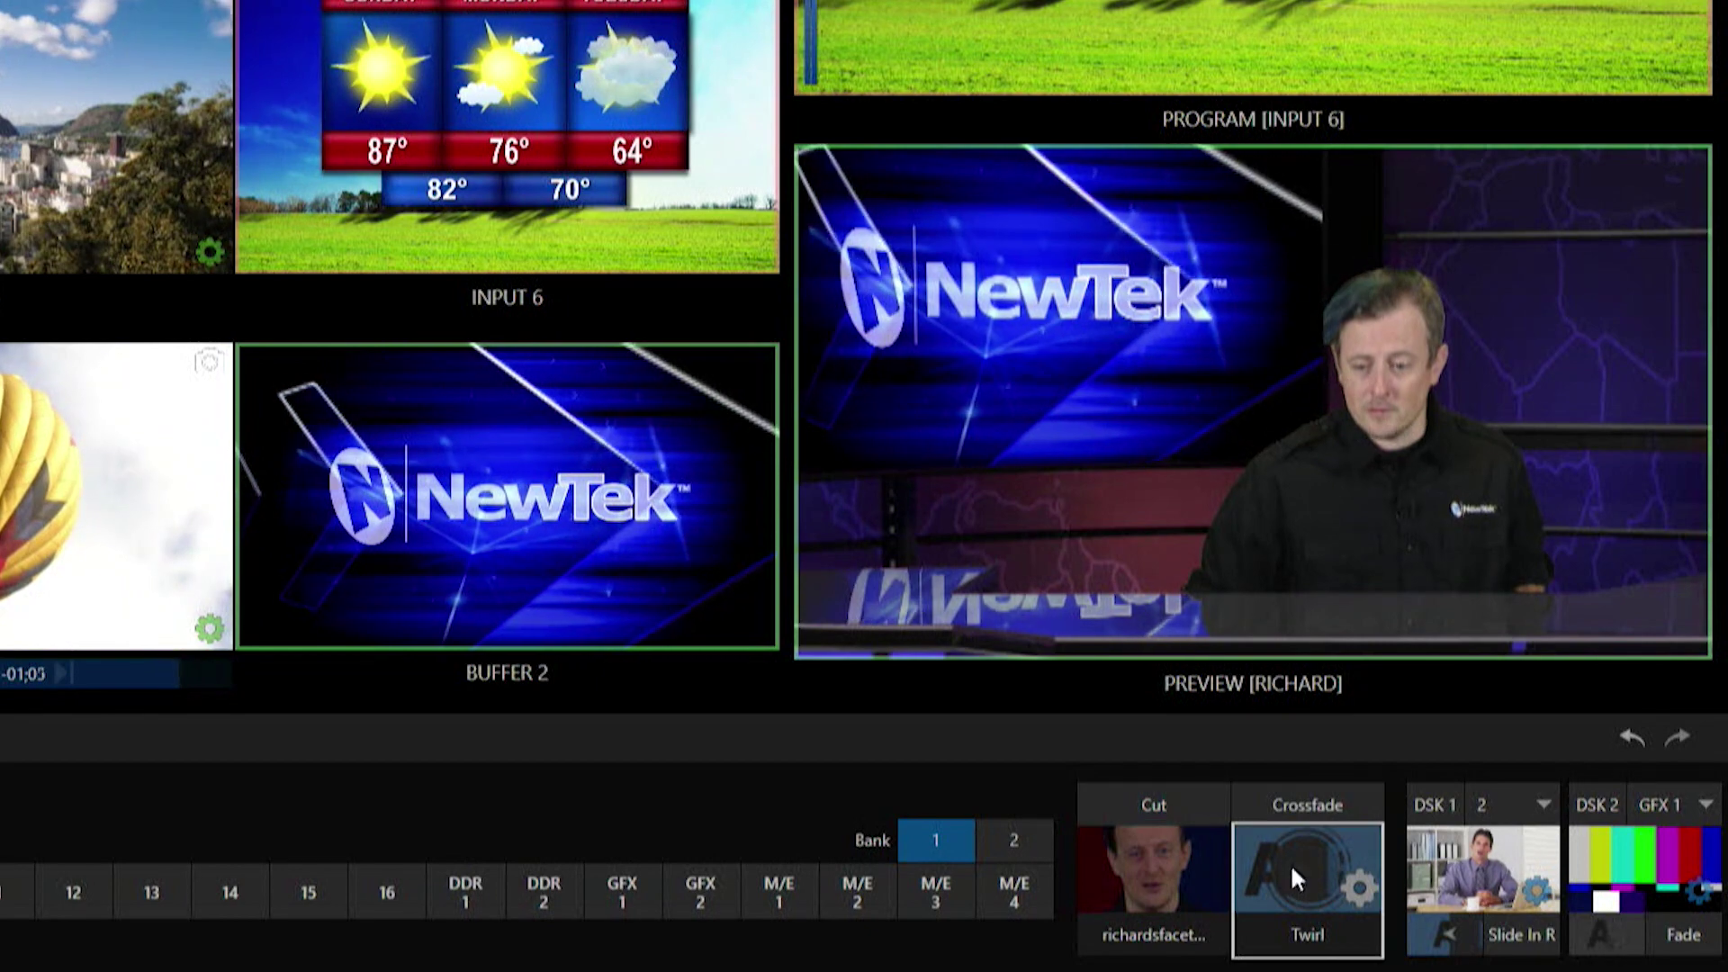
{"action": "left_click", "coordinate": [1154, 875]}
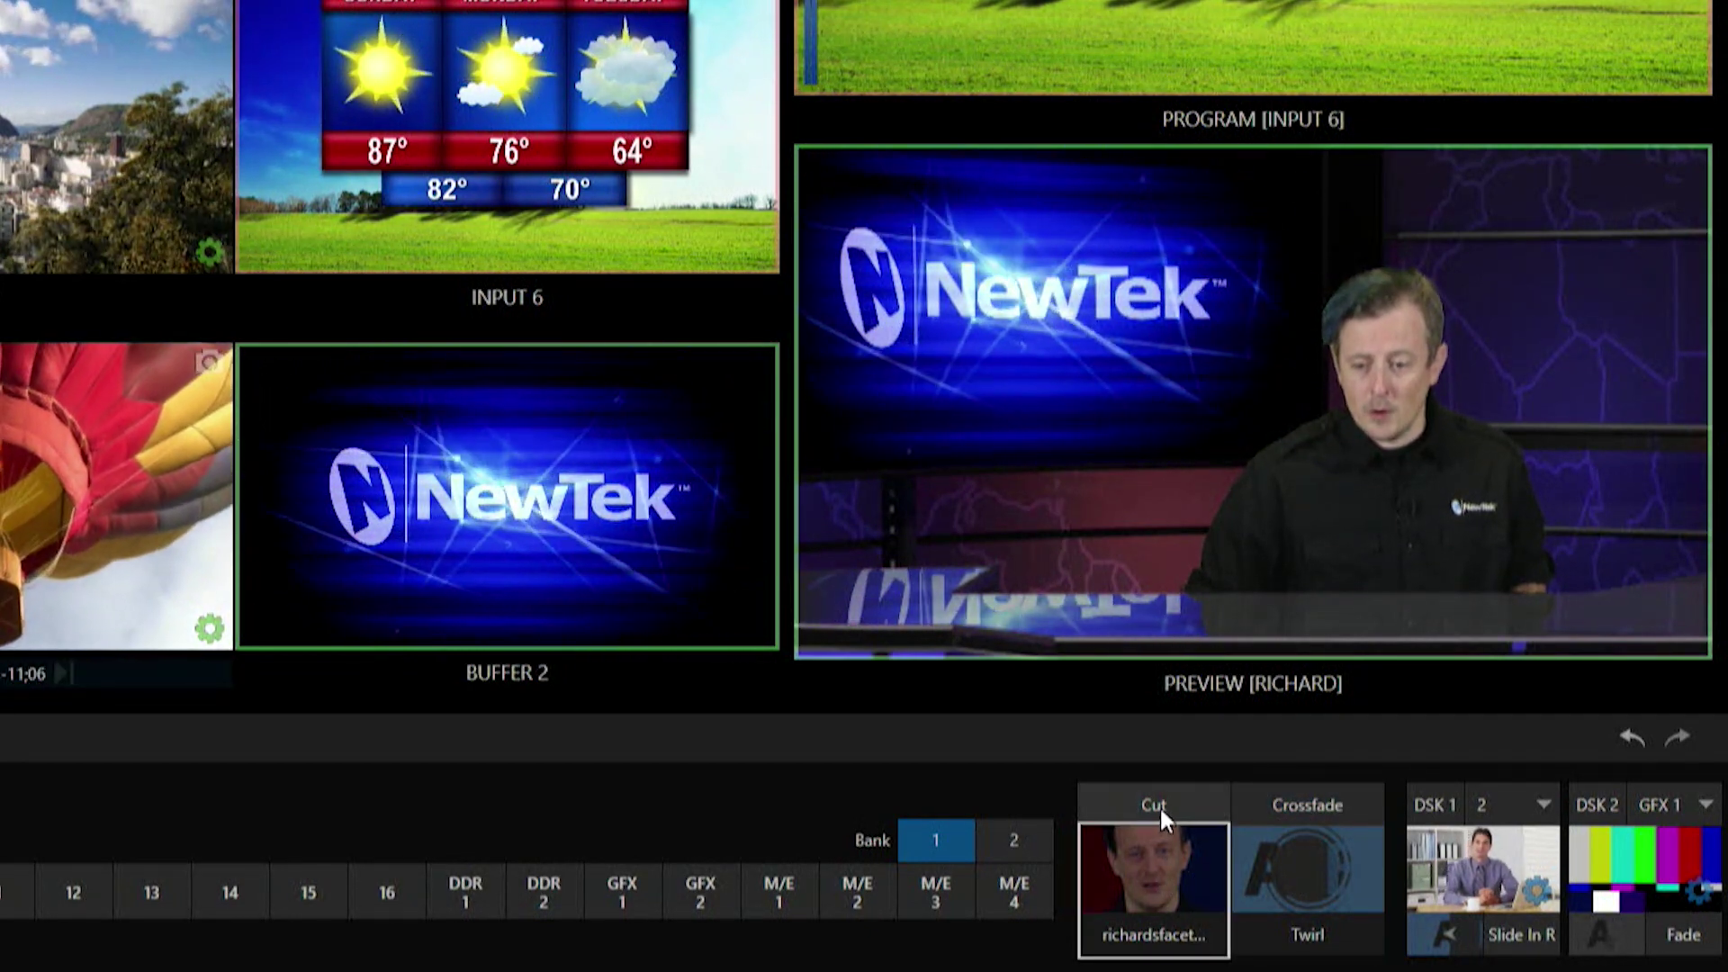
{"action": "left_click", "coordinate": [1160, 805]}
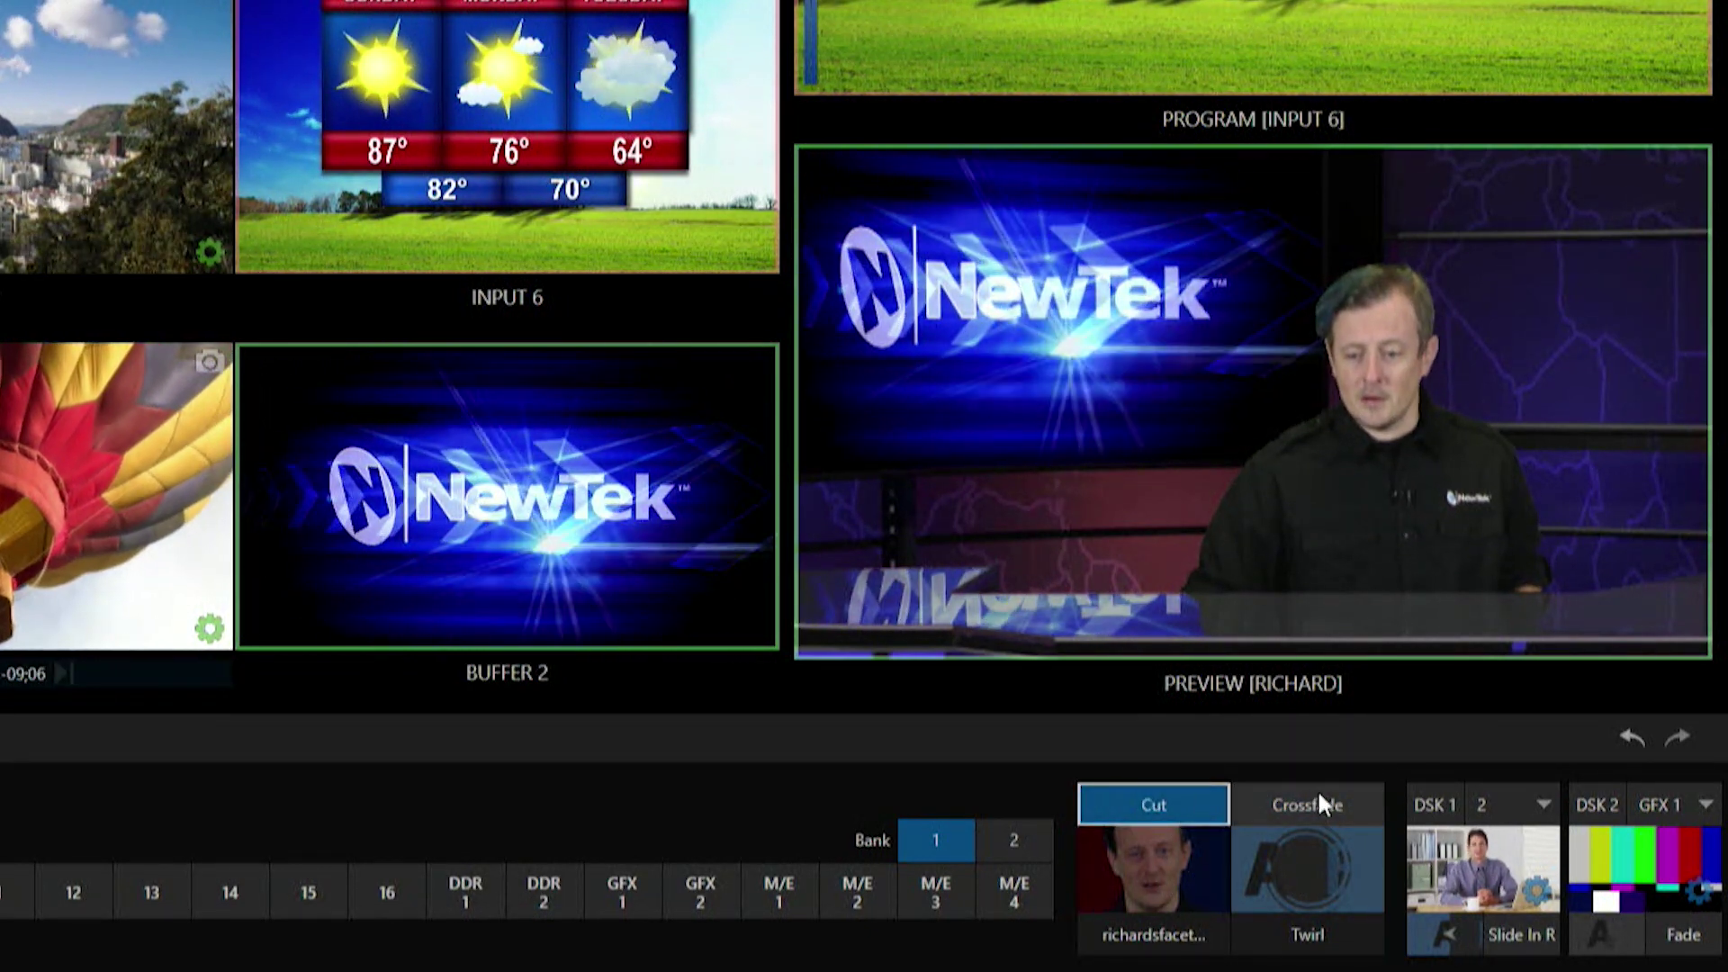
{"action": "left_click", "coordinate": [1310, 801]}
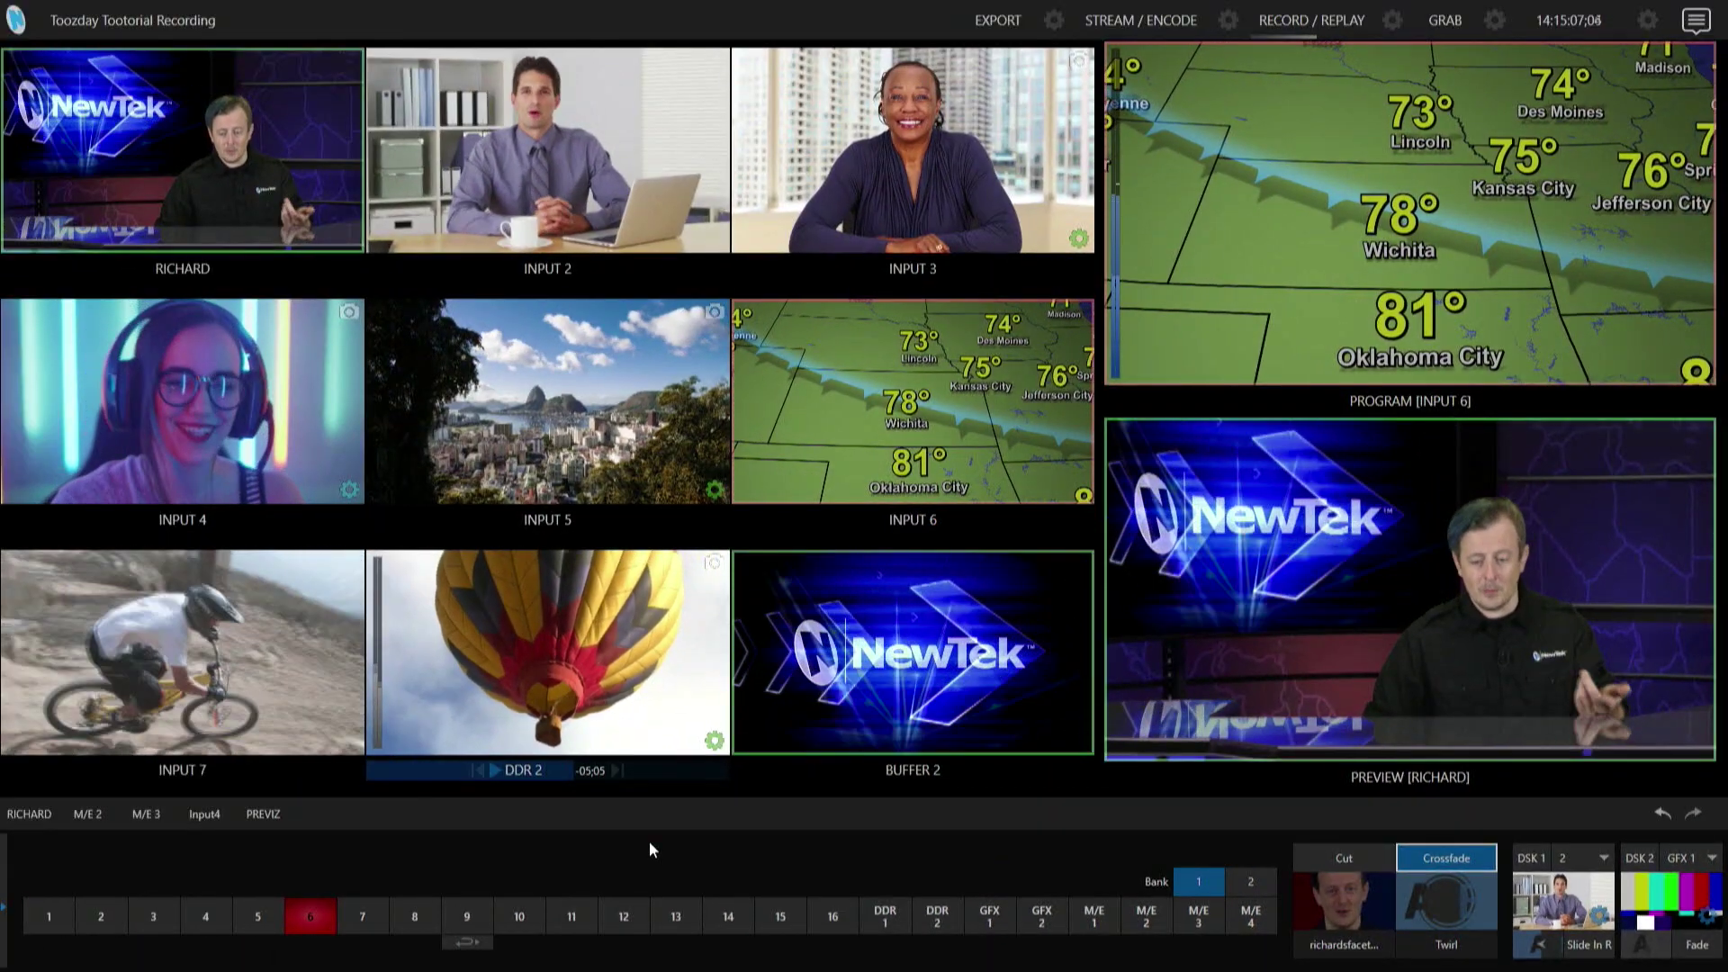
Twirl M/E 1, then Input 6 onto program, then switch to Cut and cut M/E 1 back
{"action": "left_click", "coordinate": [1093, 922]}
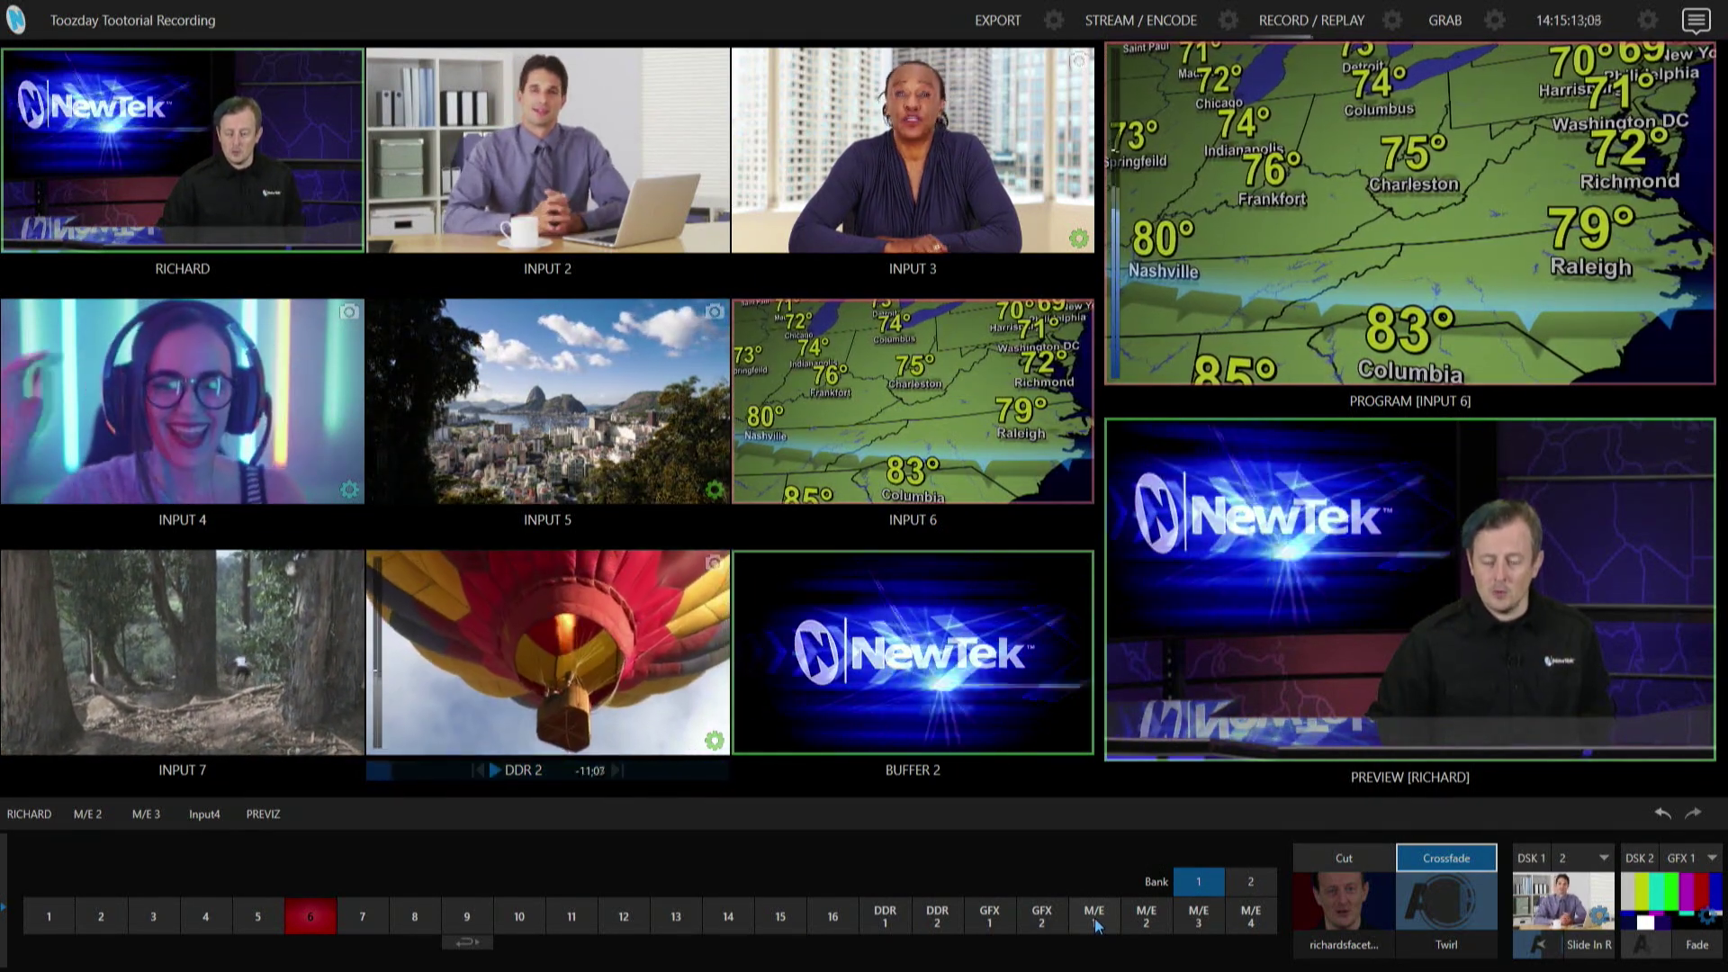
{"action": "left_click", "coordinate": [1095, 922]}
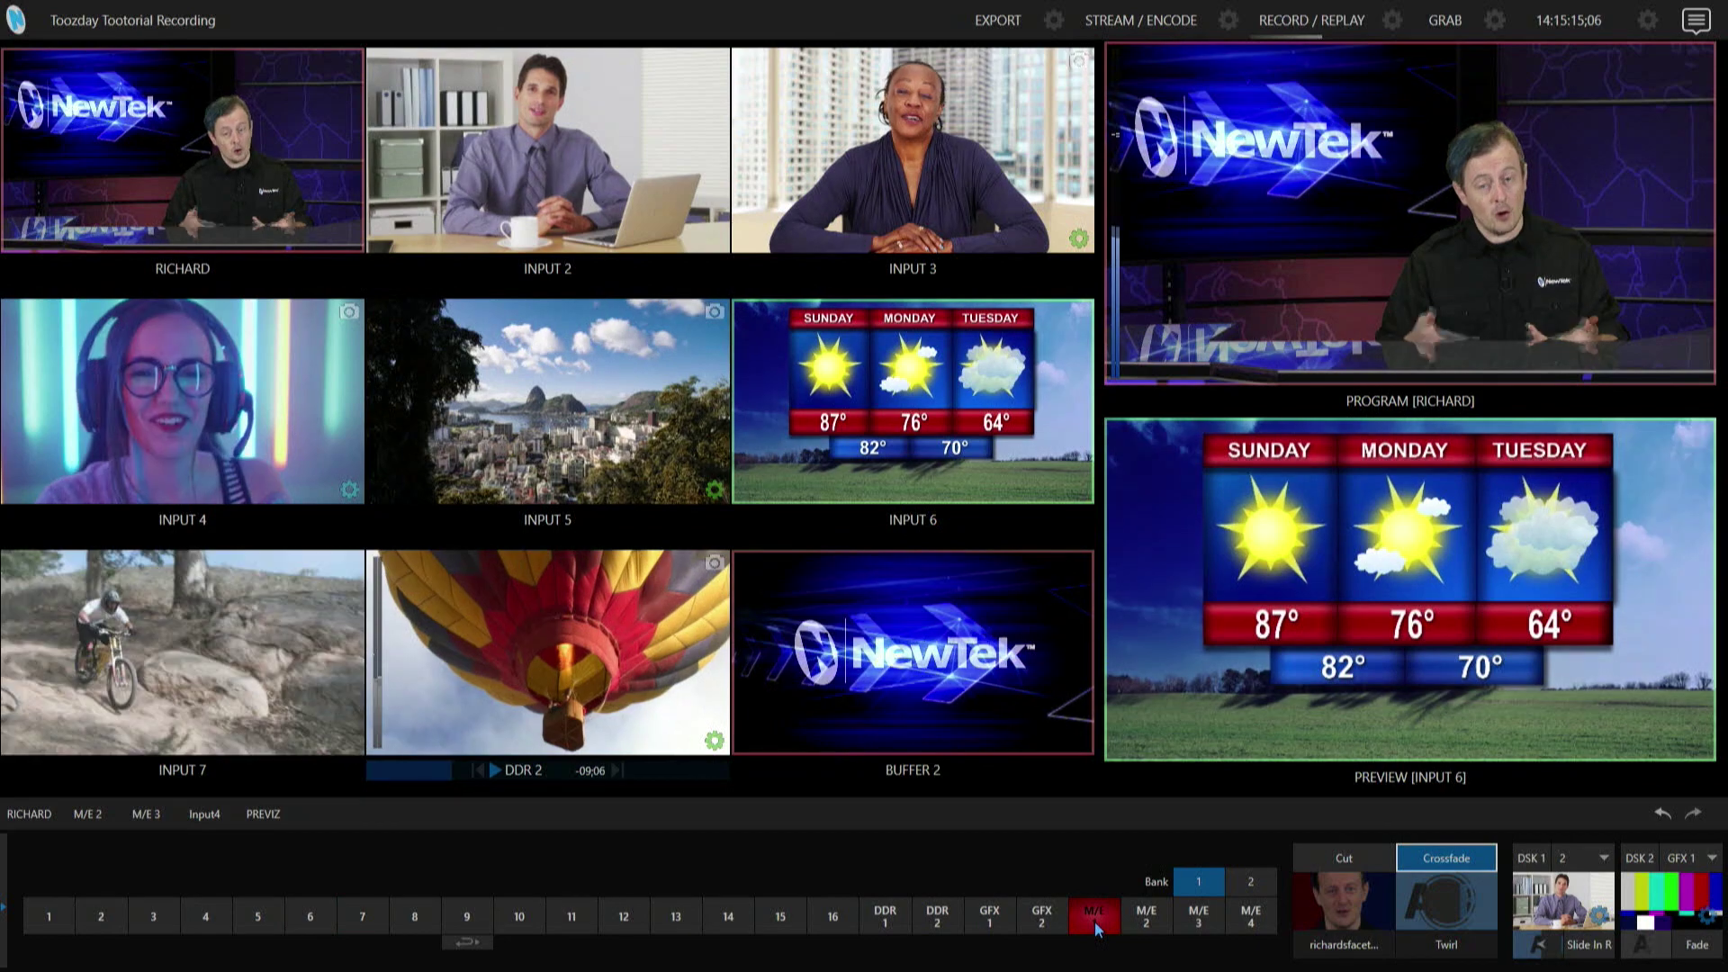
{"action": "mouse_move", "coordinate": [1484, 916]}
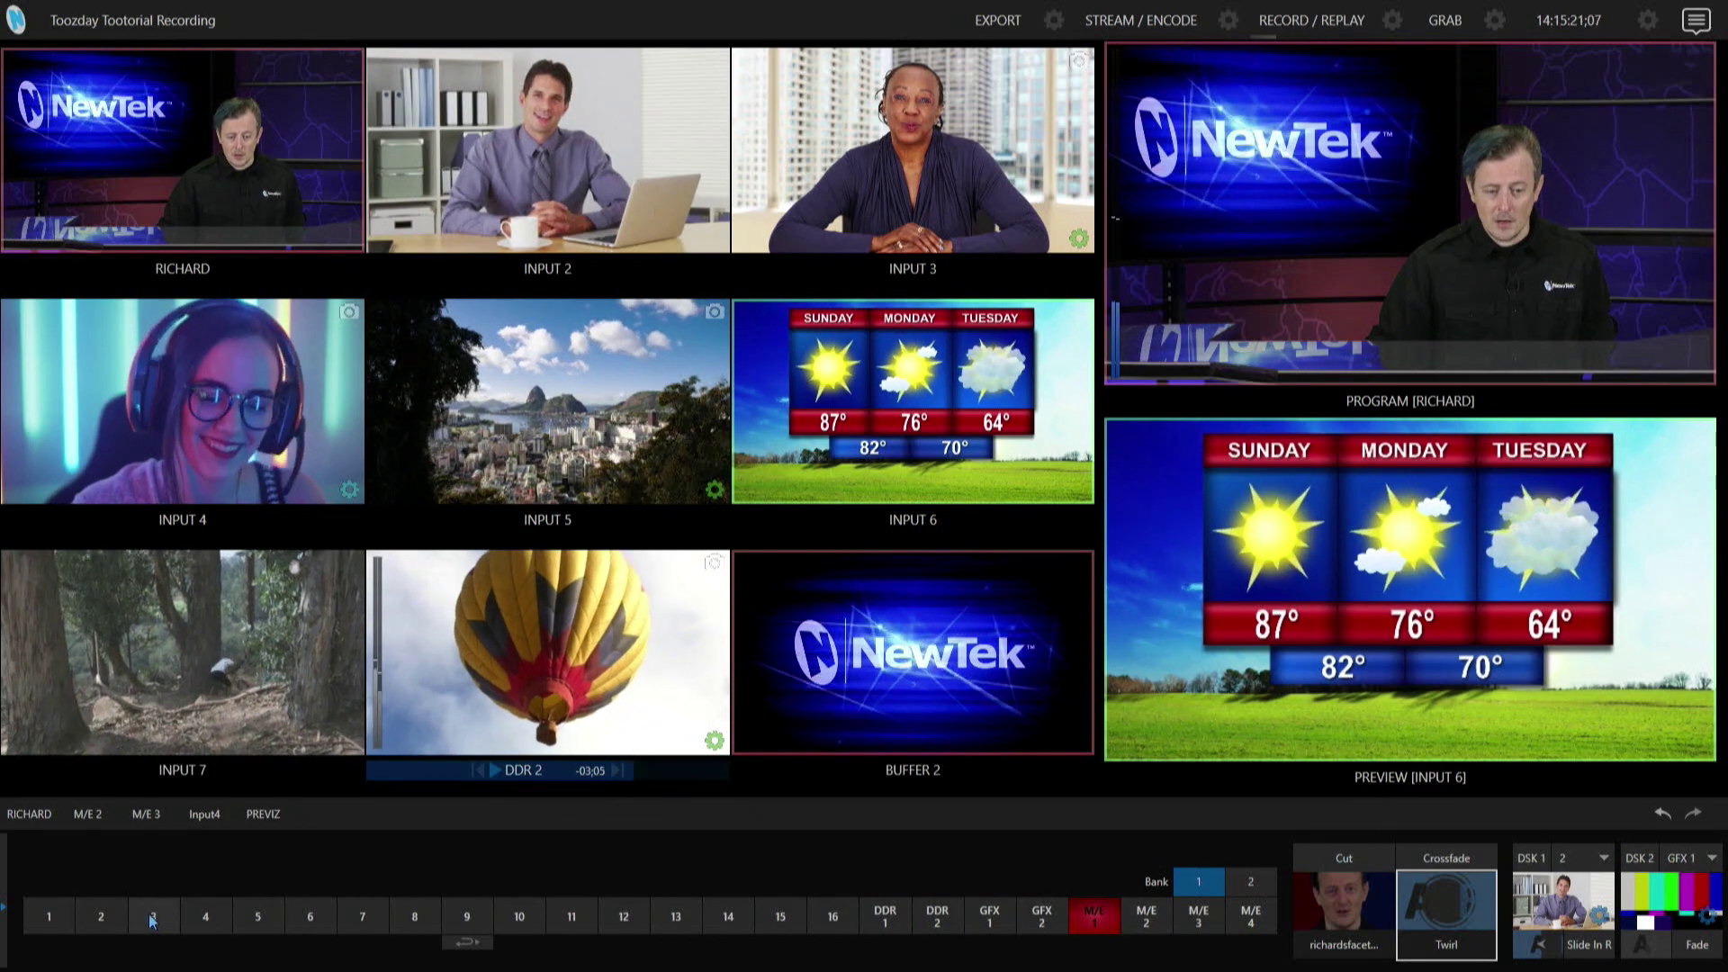
{"action": "left_click", "coordinate": [312, 925]}
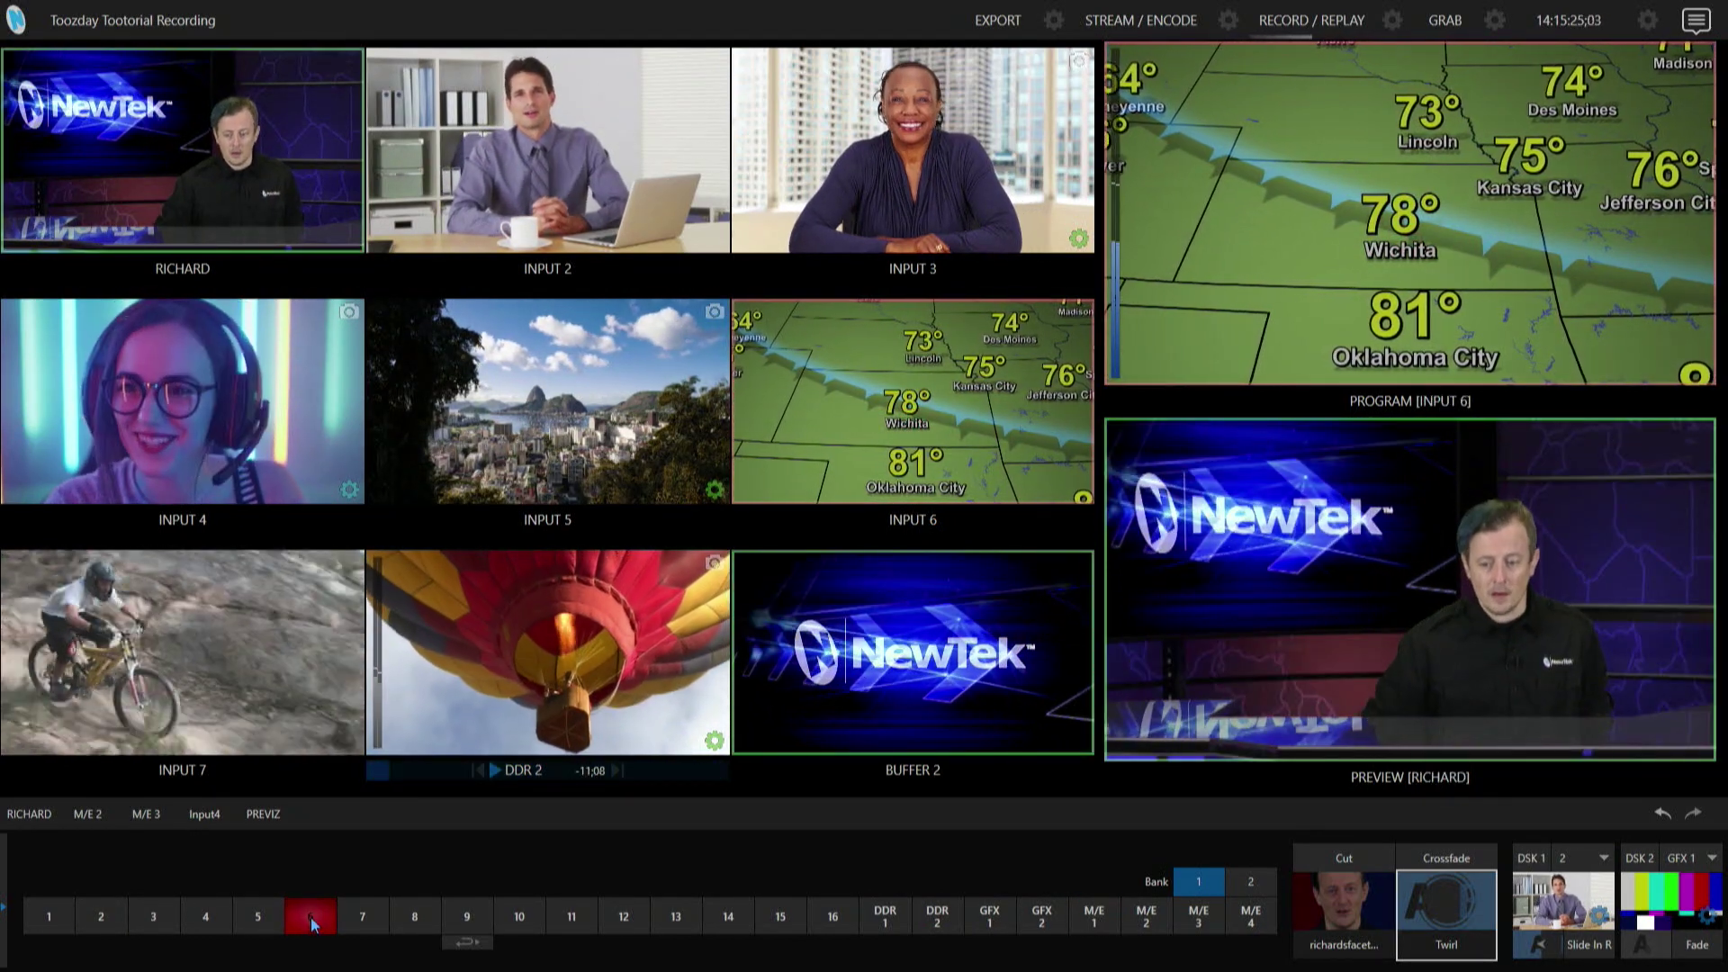
{"action": "left_click", "coordinate": [1377, 914]}
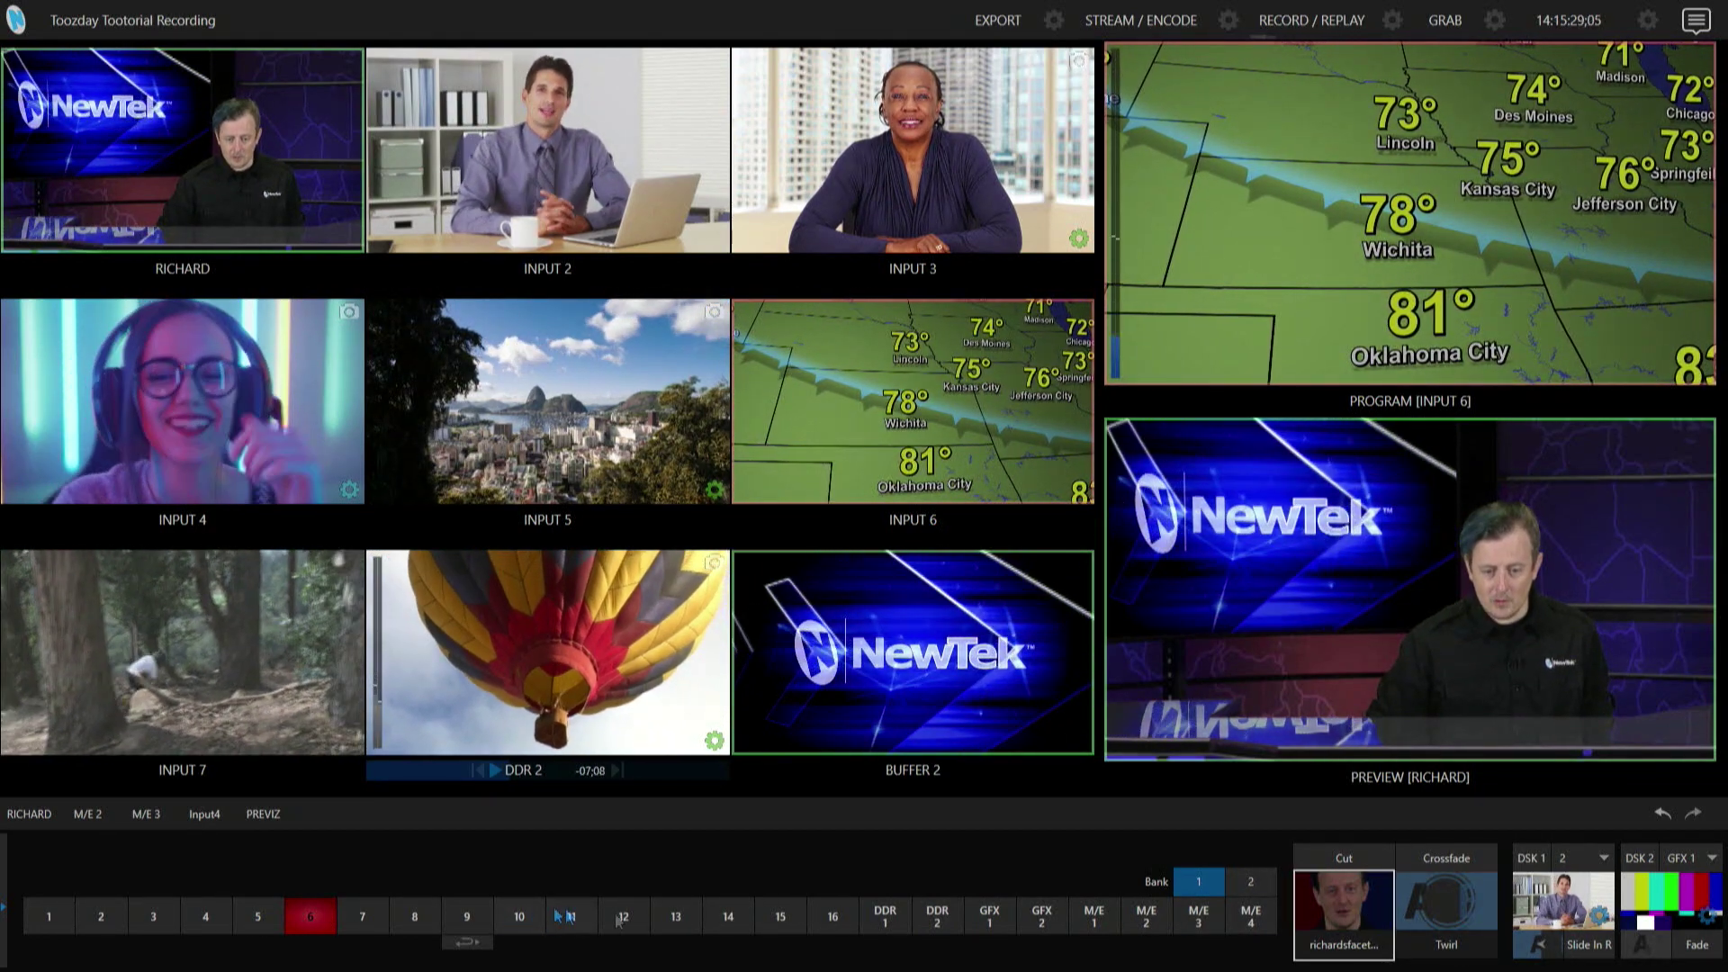
{"action": "left_click", "coordinate": [1091, 922]}
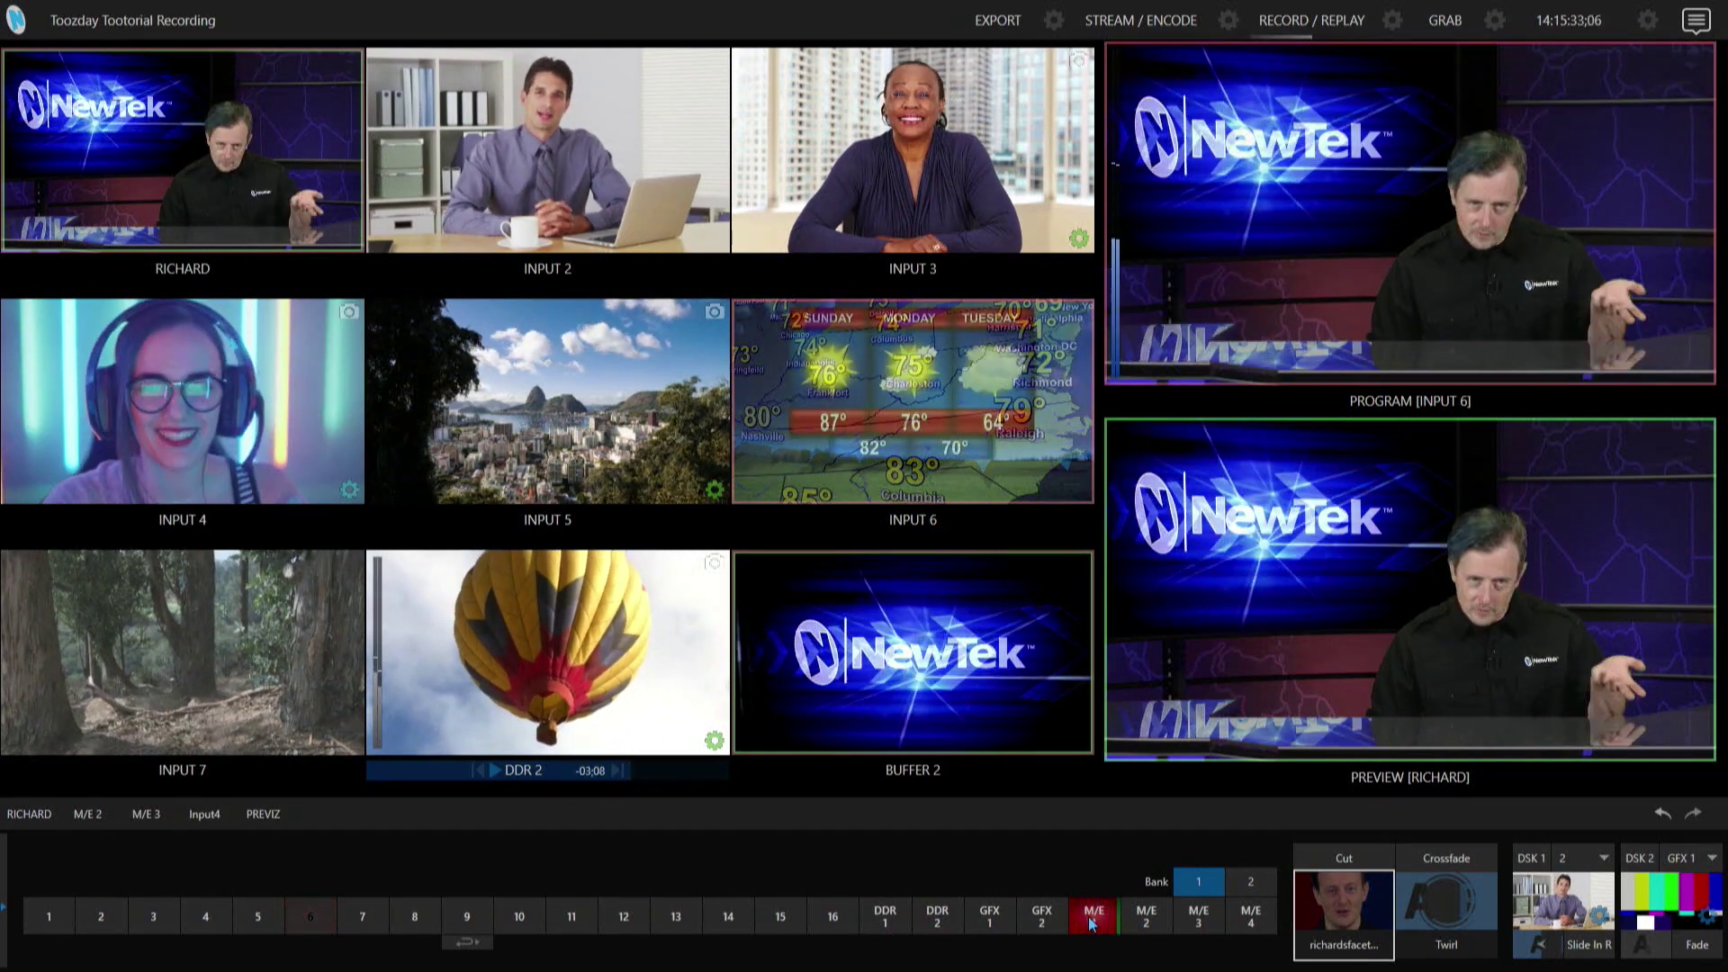